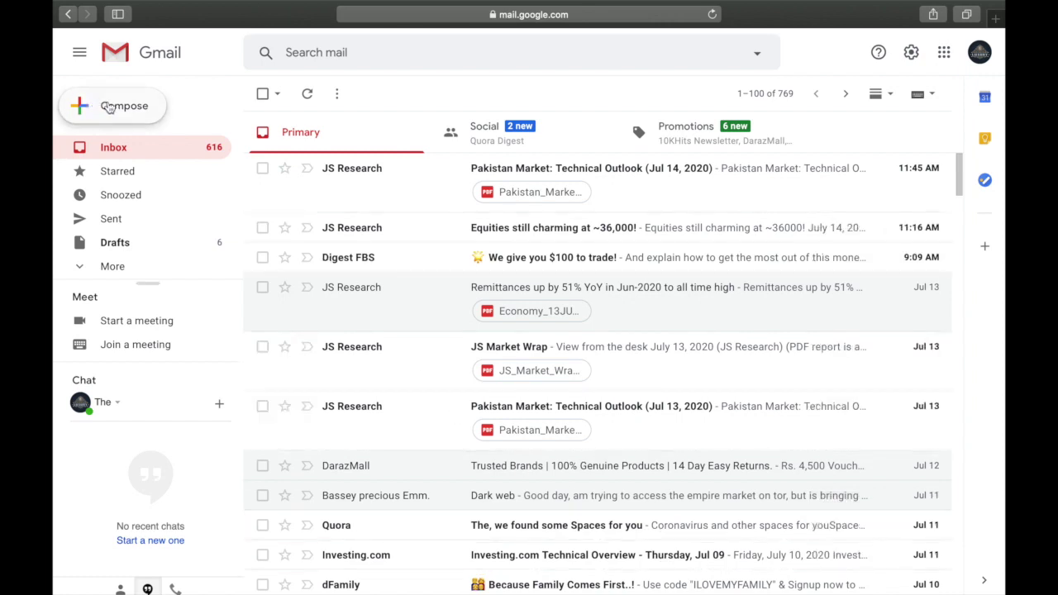
Step: Start a new draft to the suggested contact with body text 'sanaknbajhaskh a'
click(106, 105)
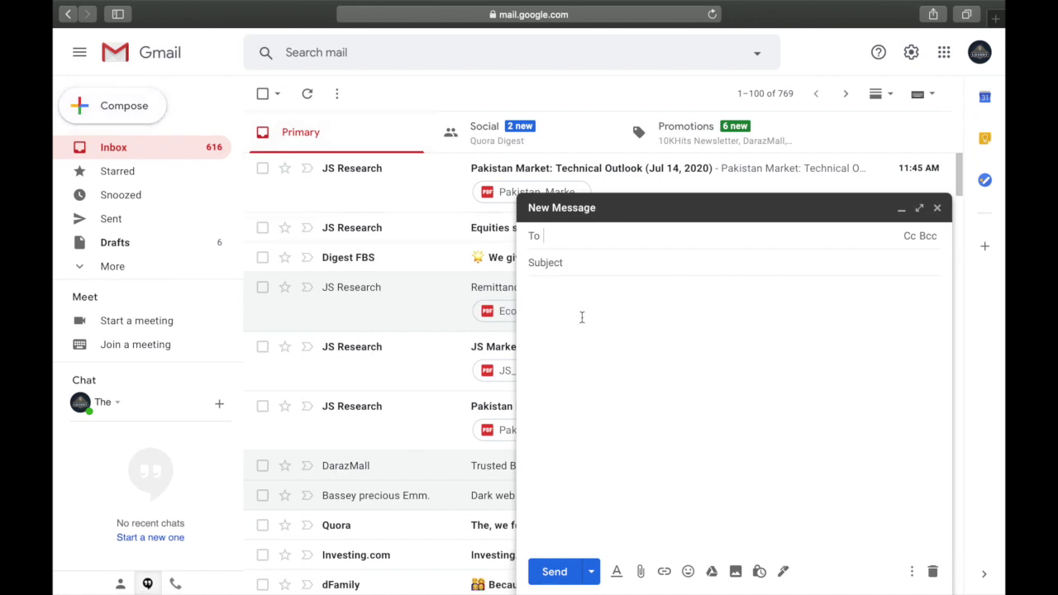
text(ti)
click(636, 265)
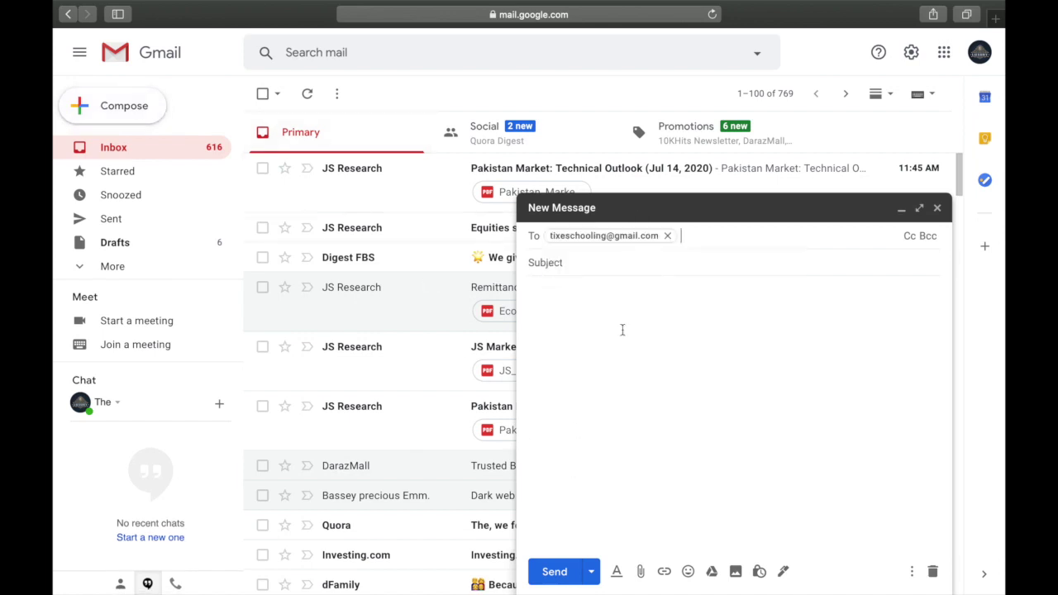
click(613, 283)
text(sa)
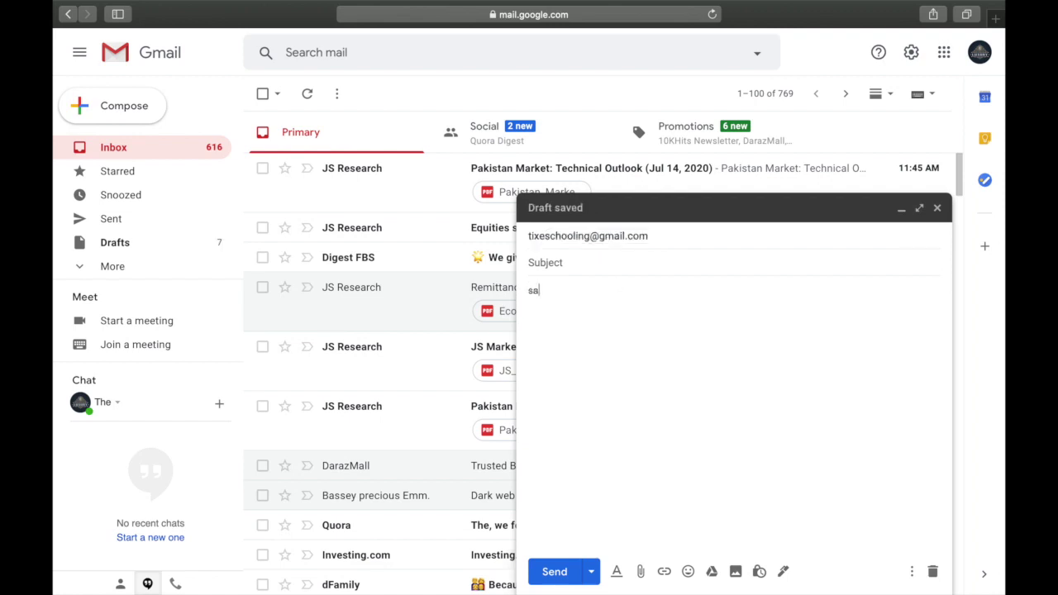
text(naknbajhaskh a)
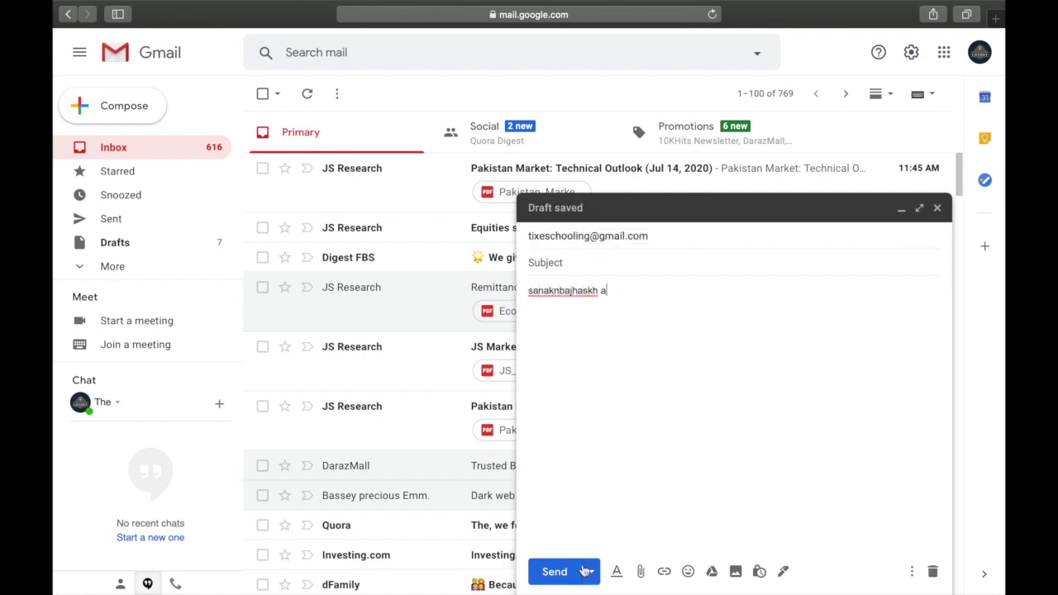
Step: Turn on confidential mode for the draft, expiring in 1 month and requiring an SMS passcode
click(759, 572)
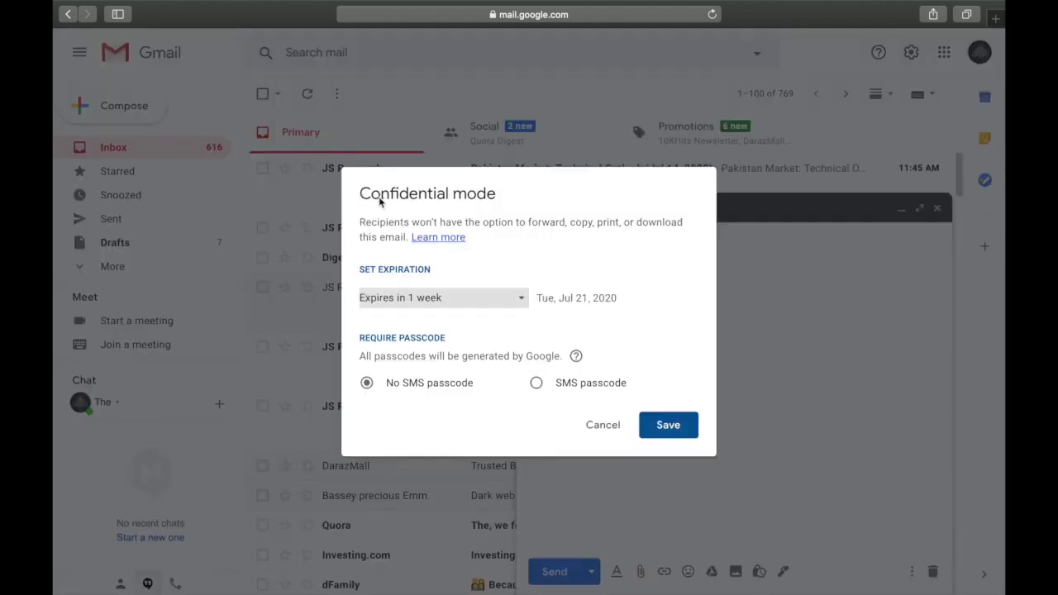
click(497, 303)
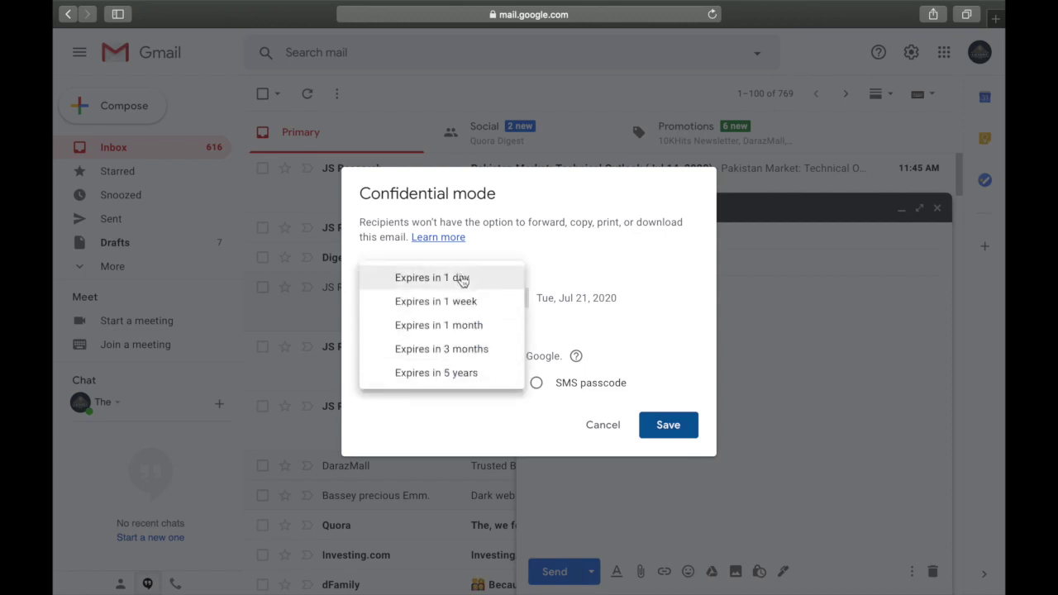
click(475, 324)
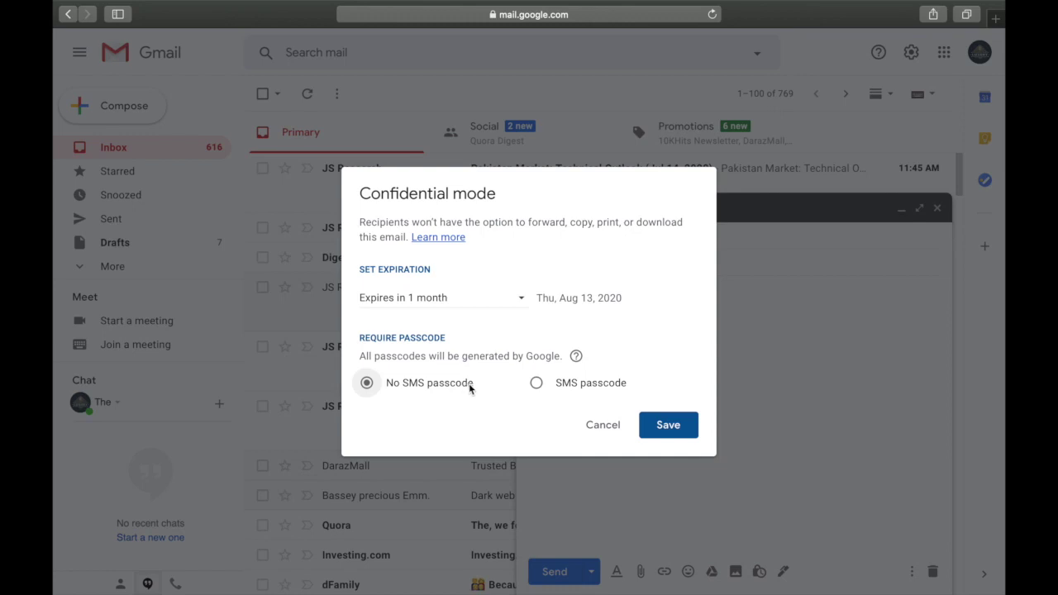
click(552, 385)
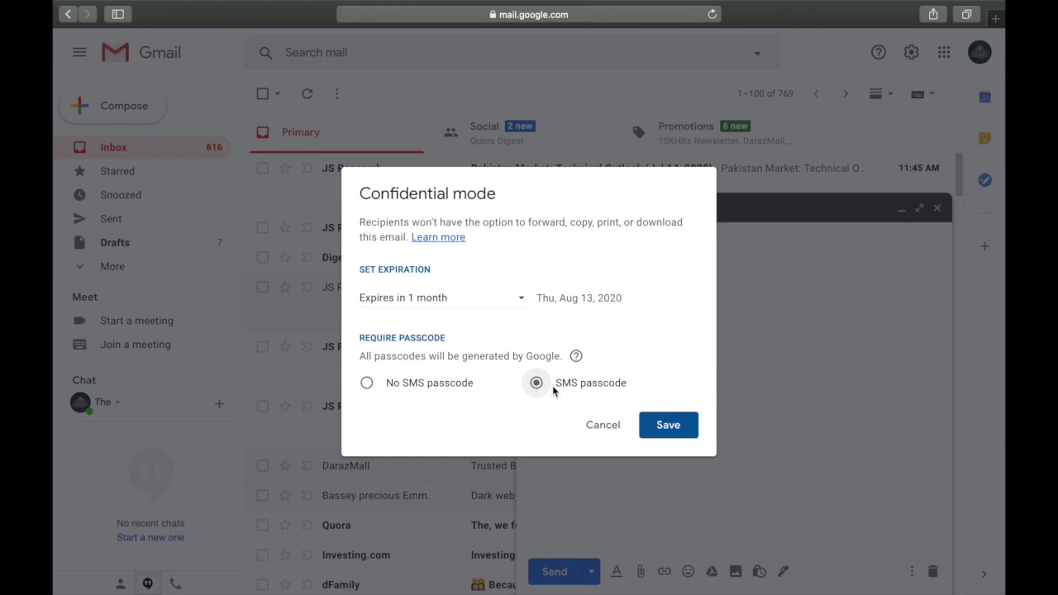
key(XF86MonBrightnessDown)
click(666, 422)
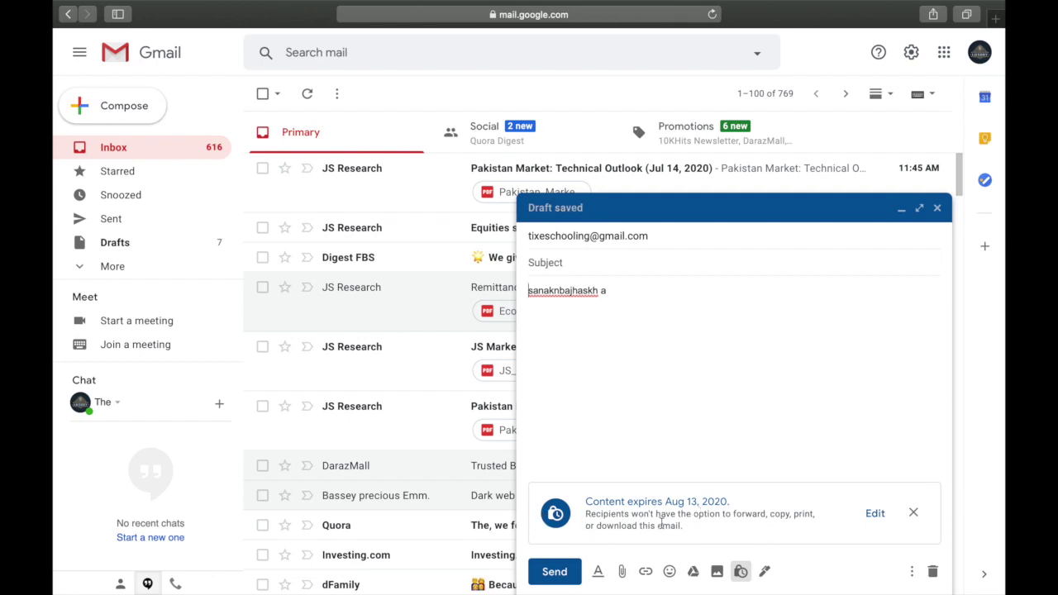
Step: Attempt to send the confidential message, then cancel the phone-number confirmation
click(559, 570)
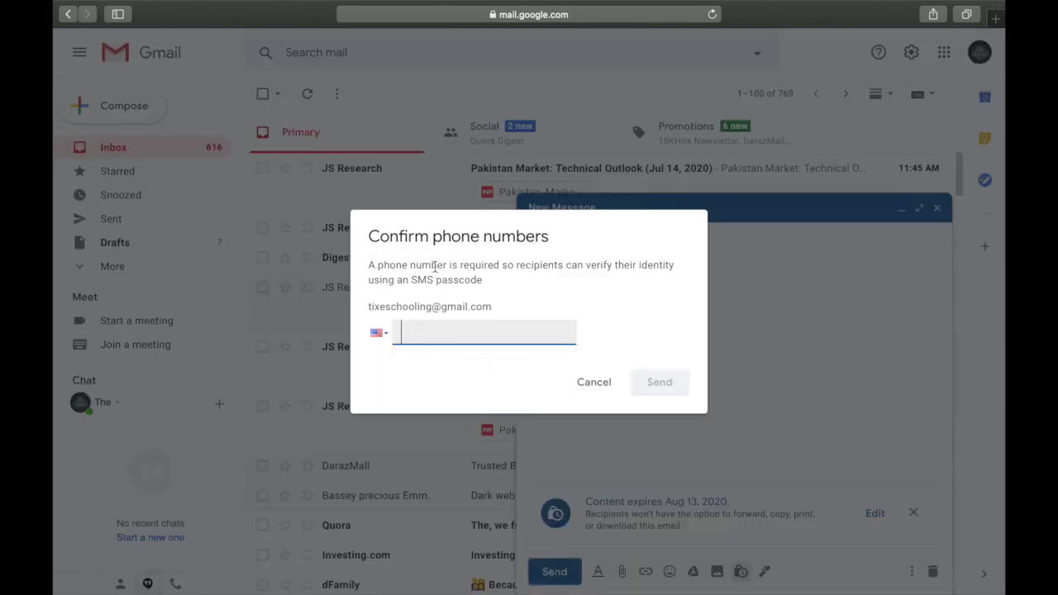
drag(451, 265, 582, 281)
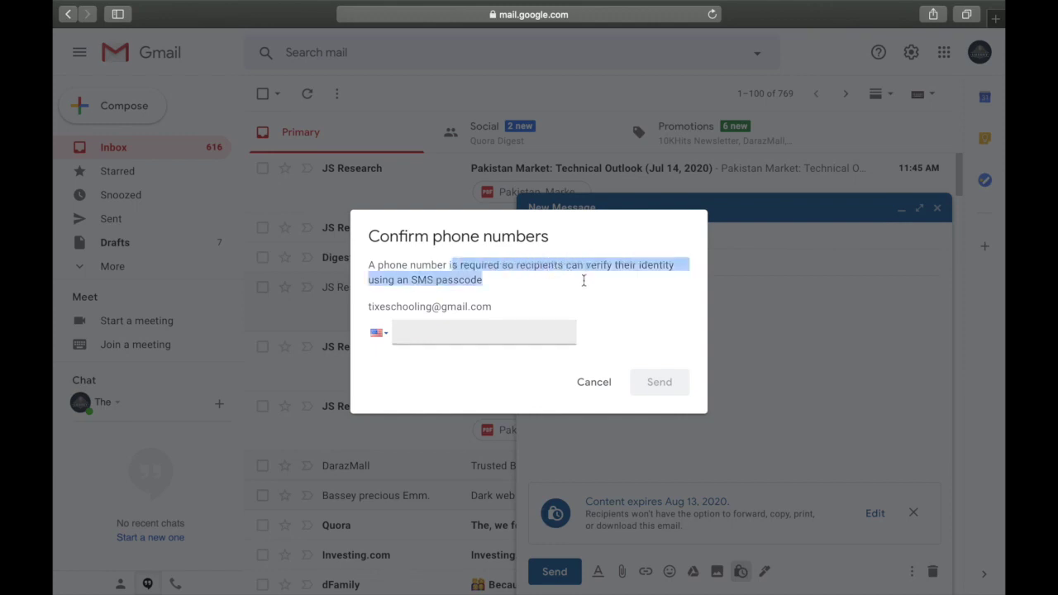
click(480, 295)
click(401, 331)
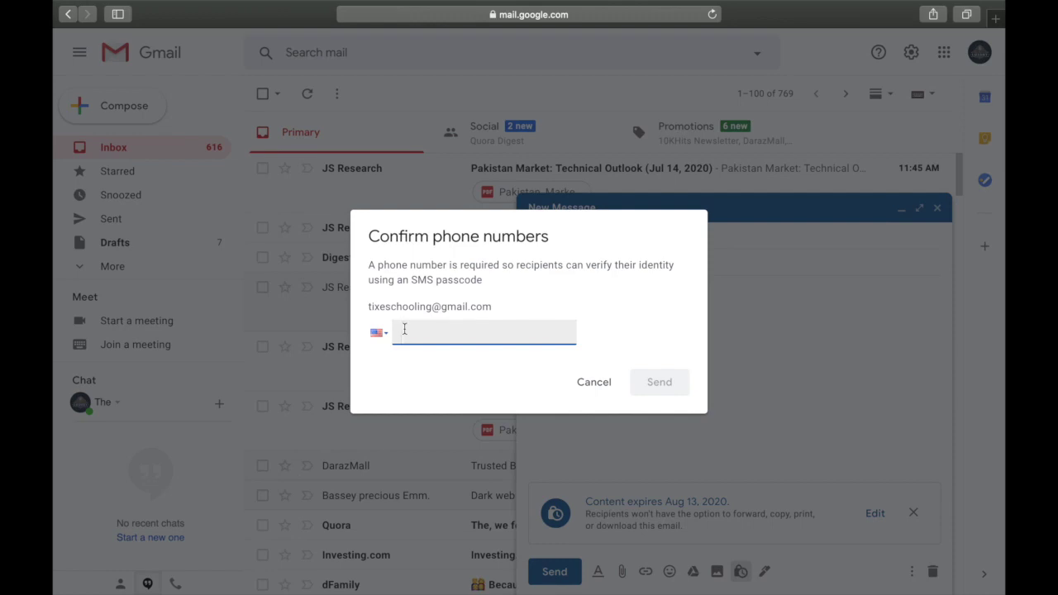
click(587, 392)
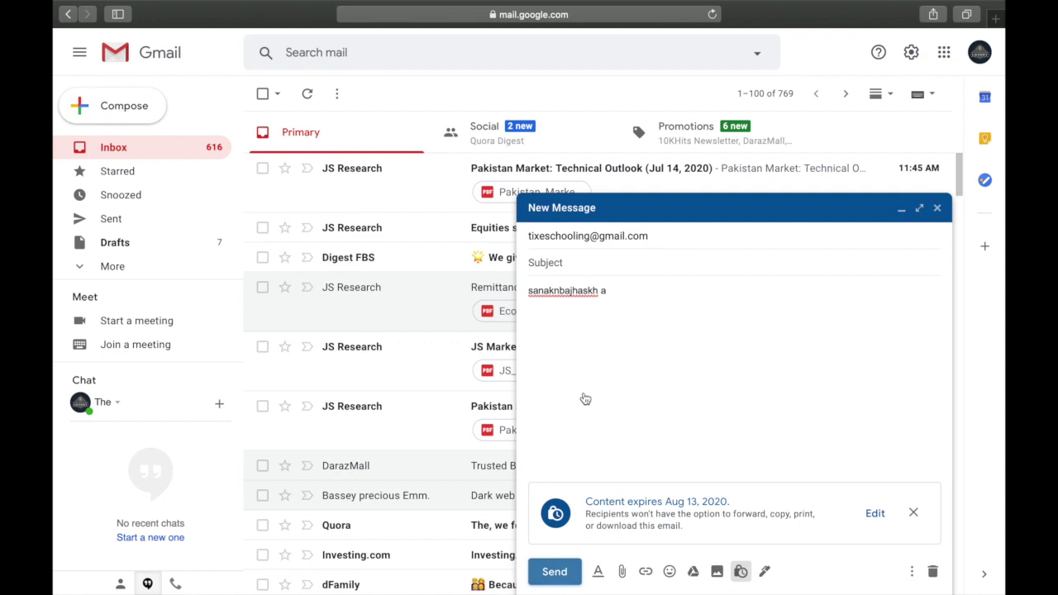
Step: Retry sending, cancel the phone-number confirmation again, and close the unsent draft
drag(691, 514, 784, 525)
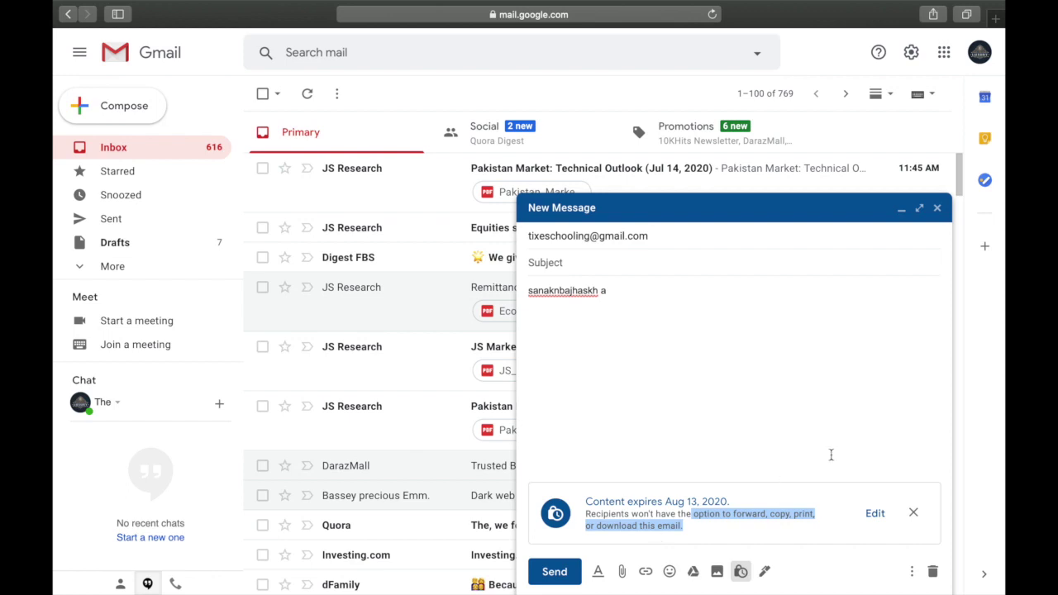
click(570, 572)
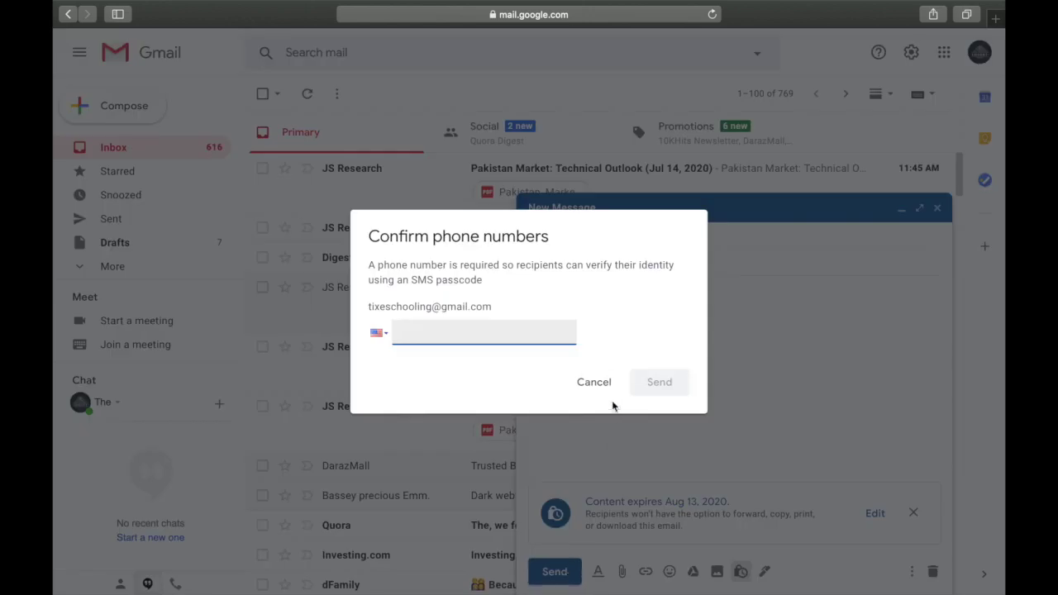
click(594, 381)
click(937, 207)
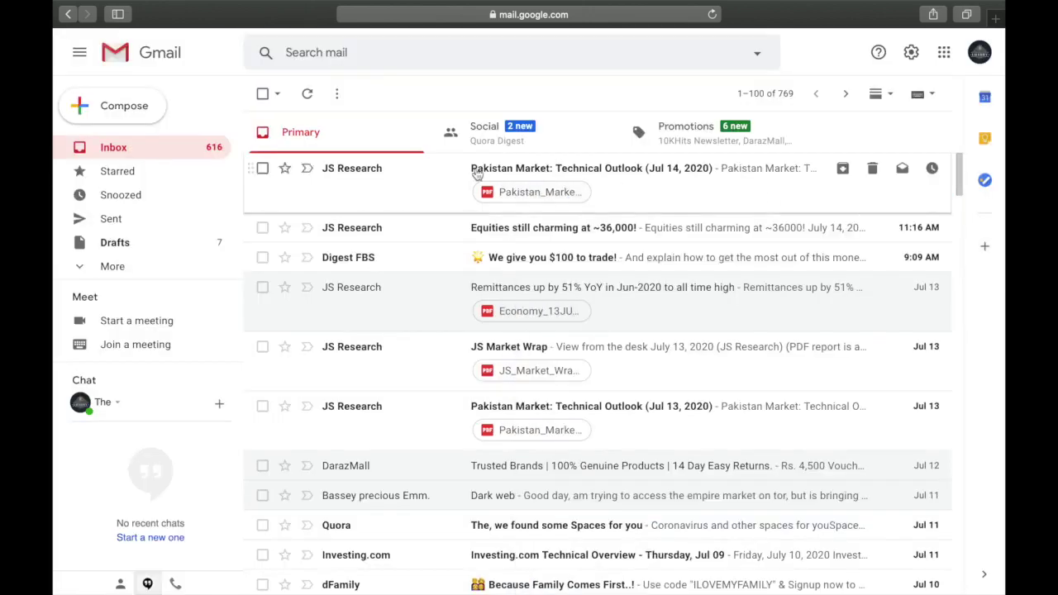
Step: Start a new message addressed to the same suggested contact
click(154, 111)
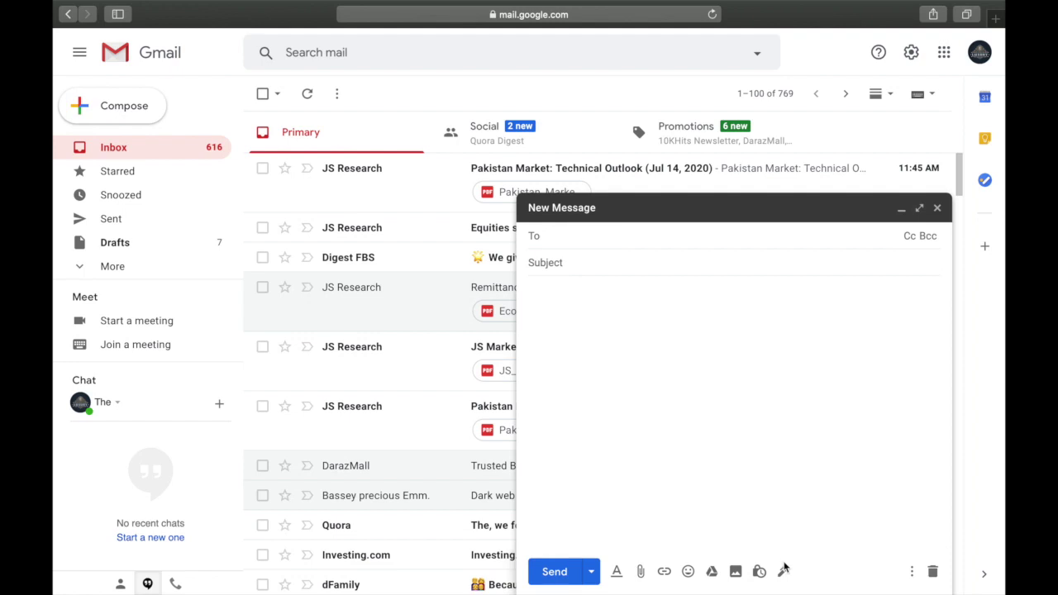
click(744, 458)
click(653, 229)
text(t)
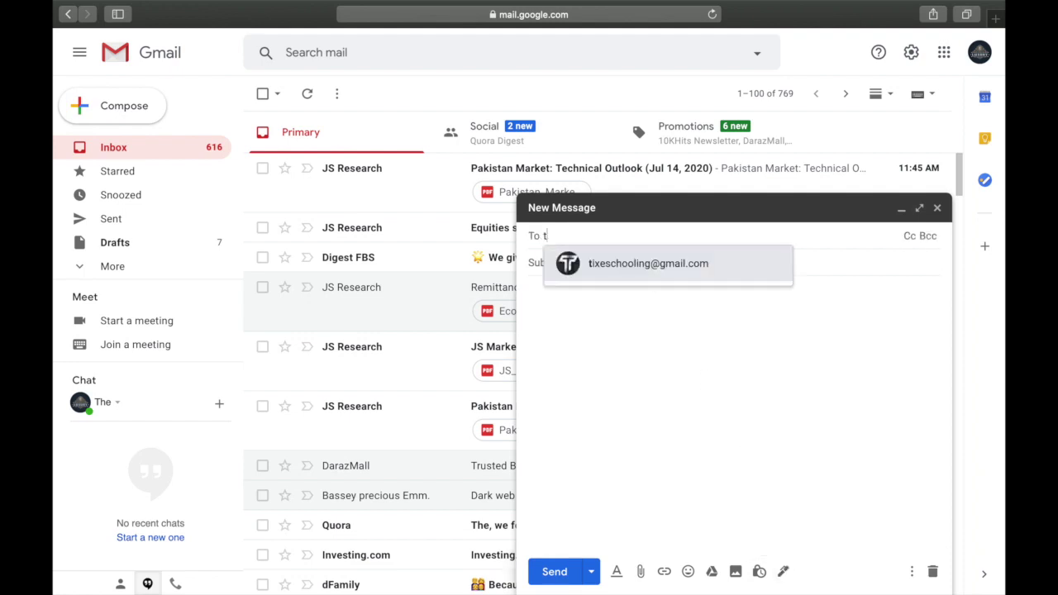
key(Return)
Step: Write 'jskbkbafo' in the body and insert the saved signature below it
click(608, 301)
text(.jskbkbafo)
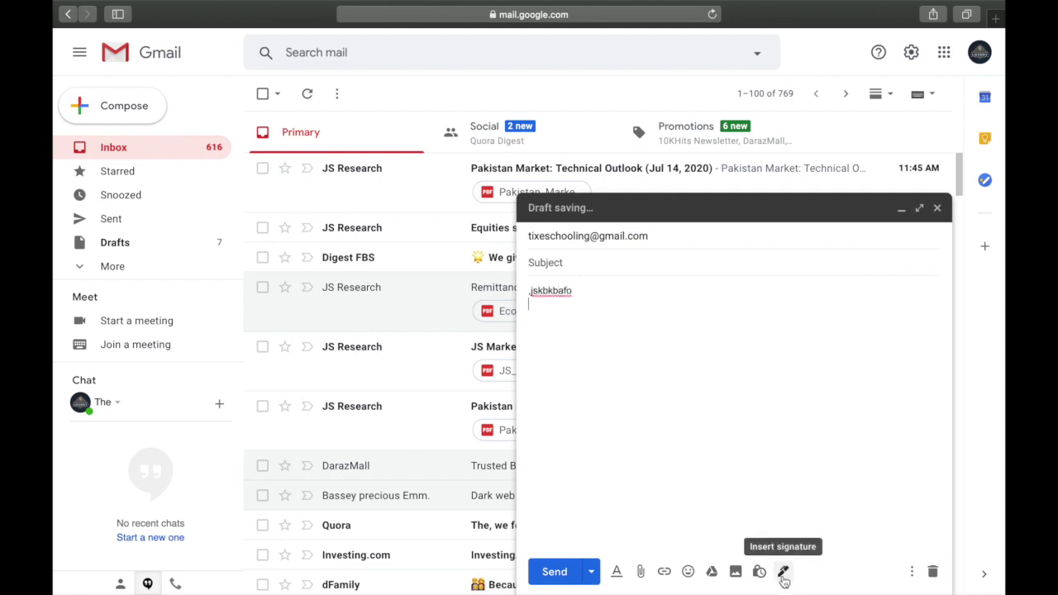
click(783, 574)
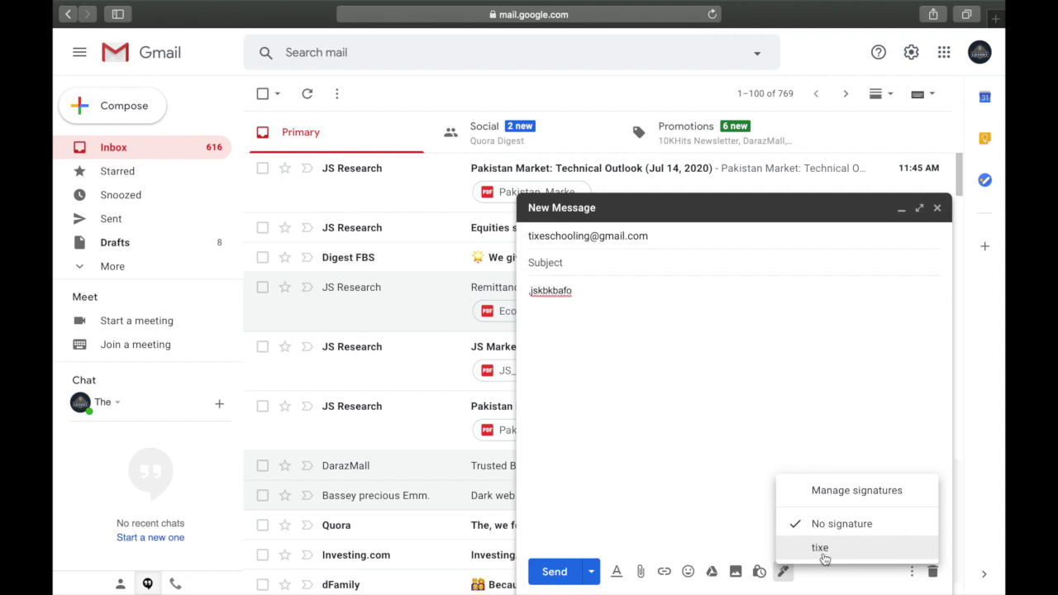
click(821, 549)
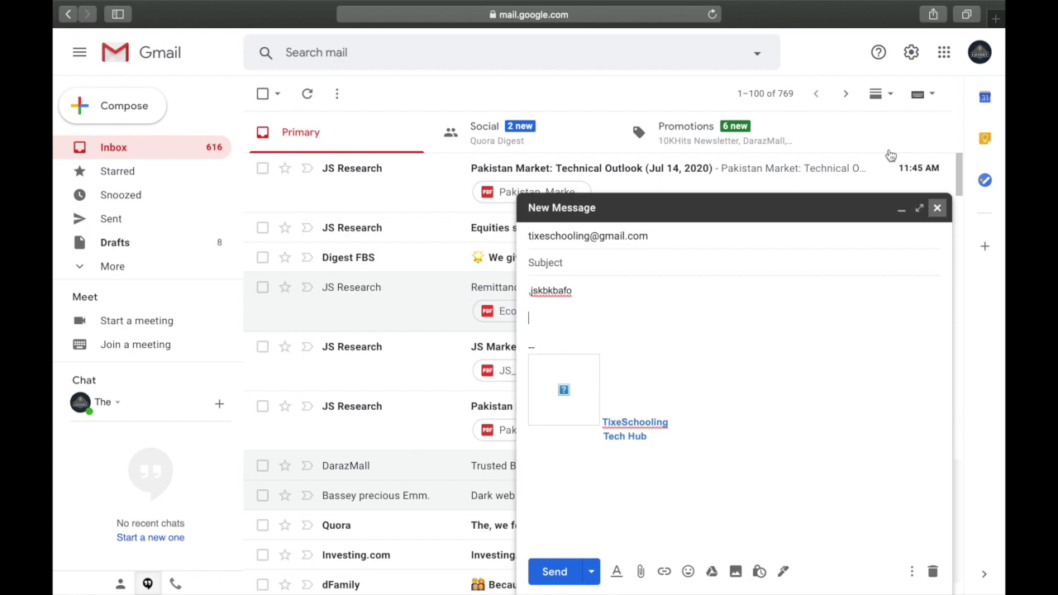
Step: Close the draft and go to the full Settings page, down to the Signature section
key(Escape)
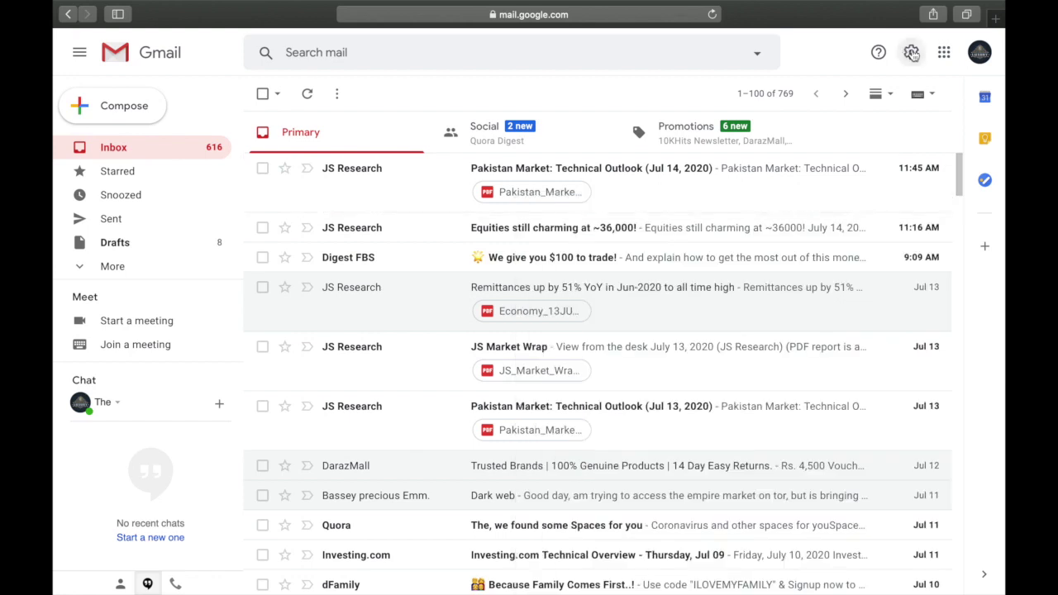
click(912, 53)
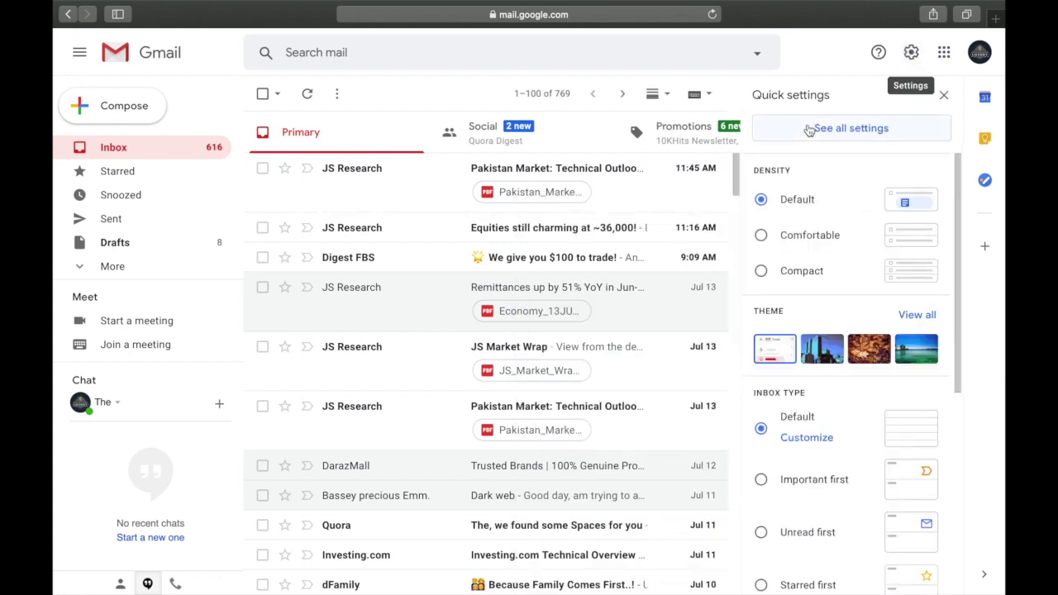
click(810, 130)
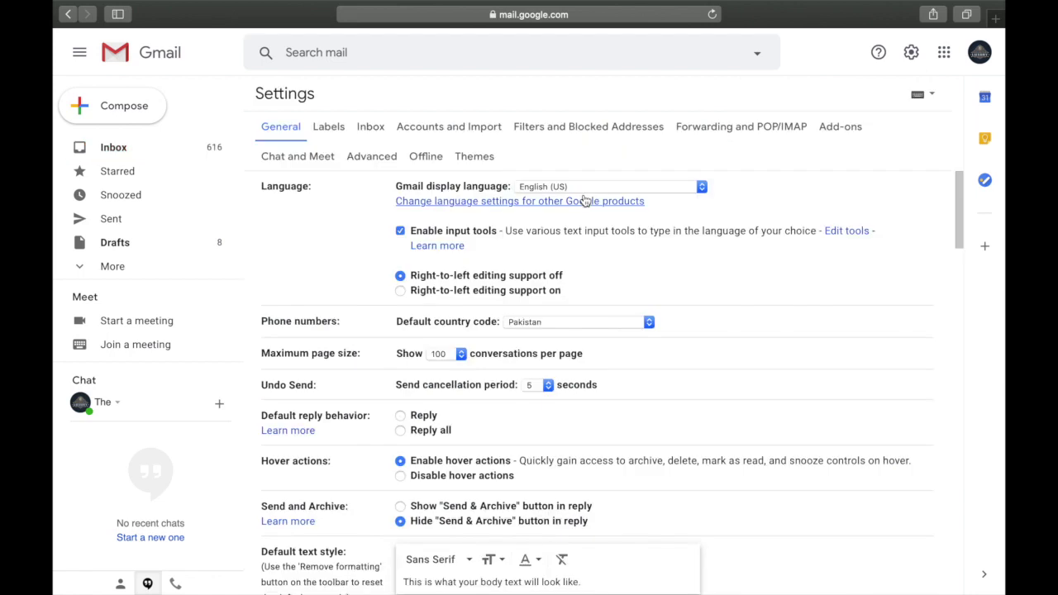
scroll(586, 205, down, 20)
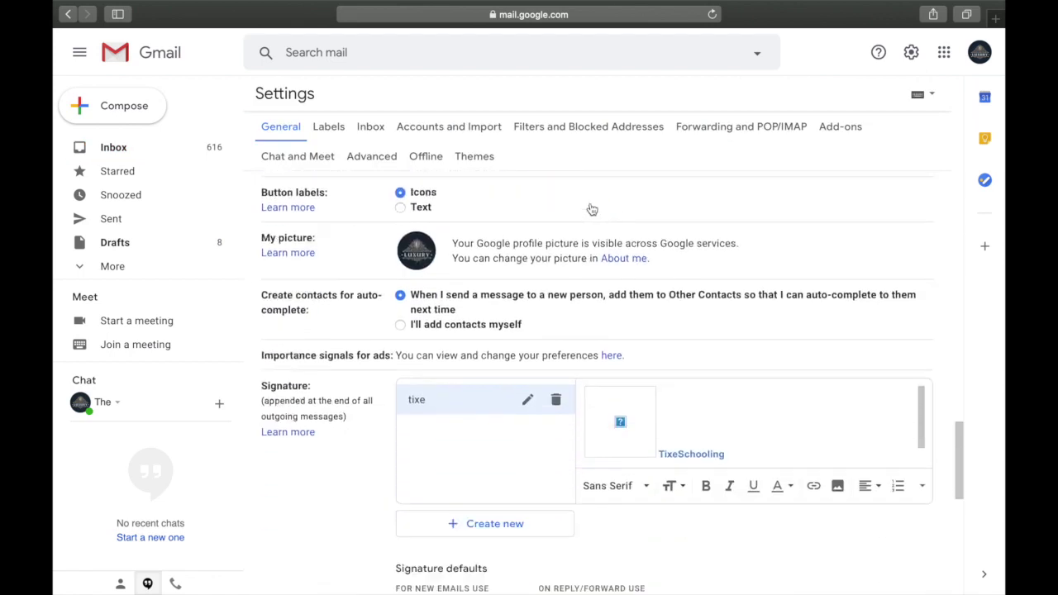
scroll(592, 209, down, 5)
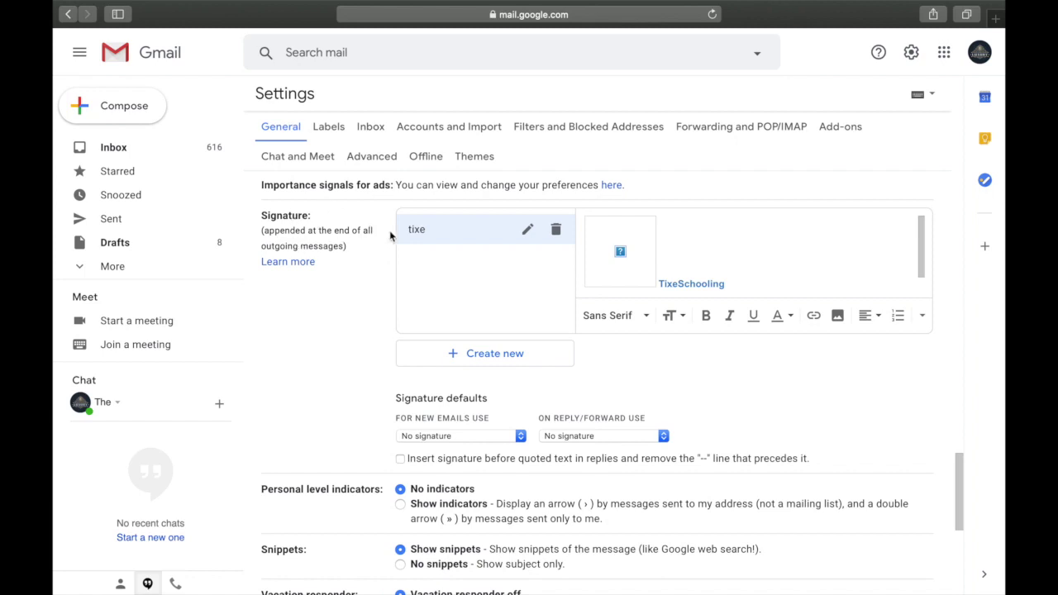
Step: Create a new signature named 'salad'
click(466, 358)
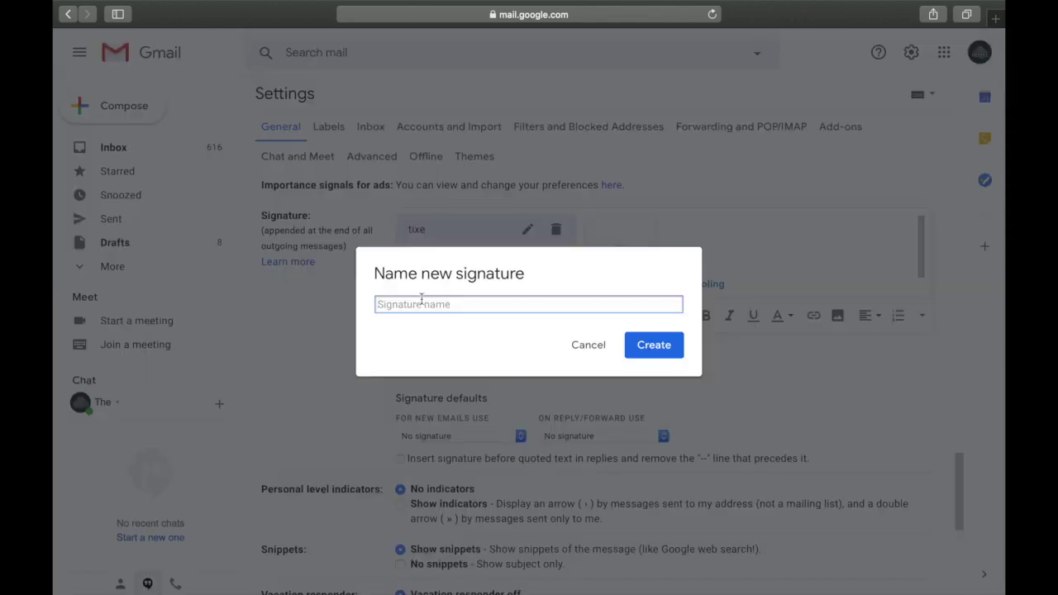
text(salad)
click(643, 344)
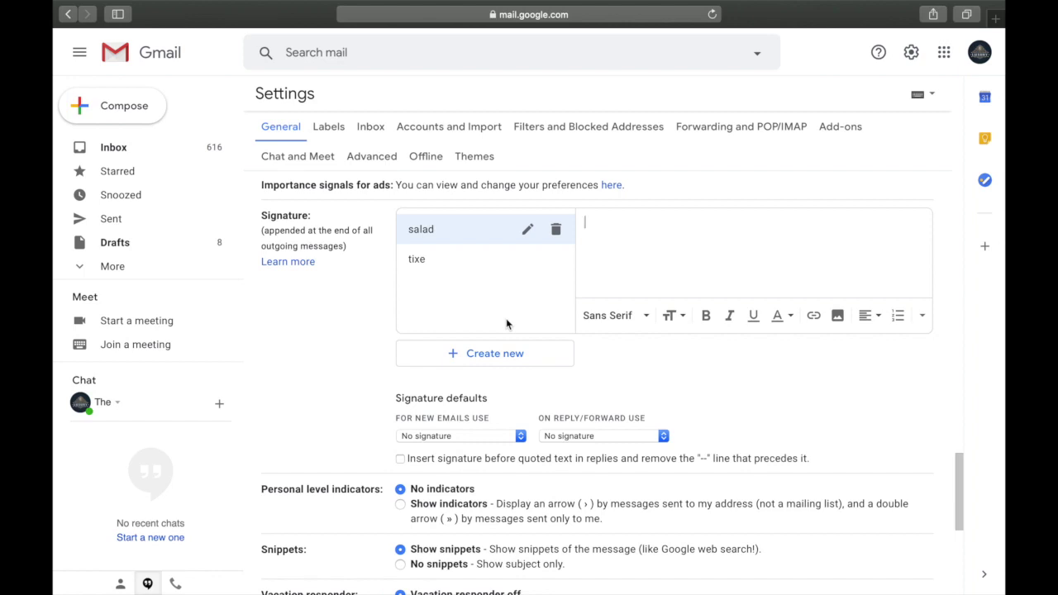
scroll(507, 324, up, 1)
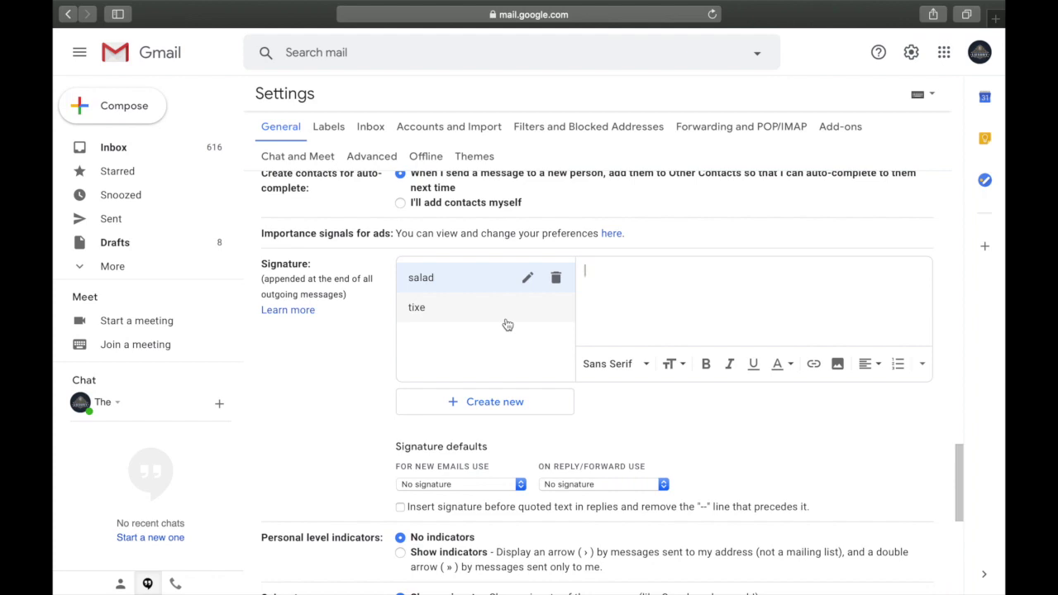
scroll(507, 324, up, 10)
scroll(508, 324, up, 10)
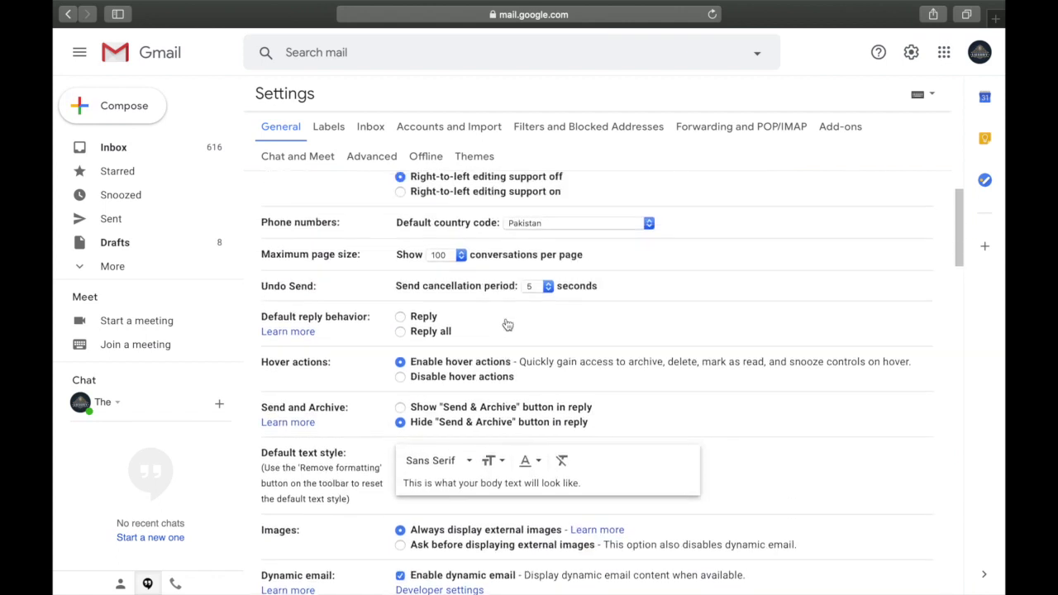
scroll(506, 318, down, 1)
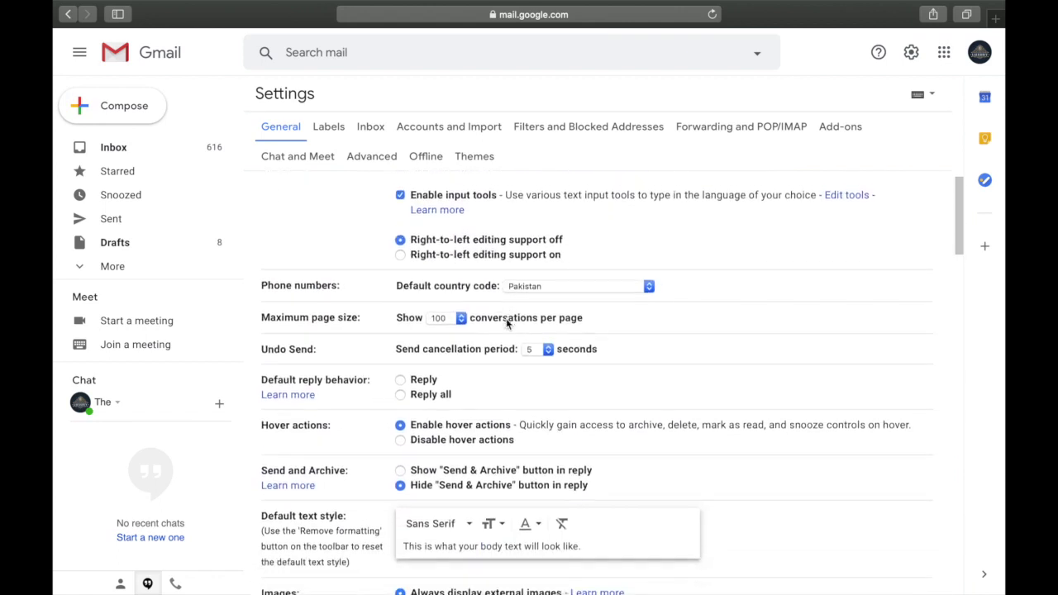
click(439, 318)
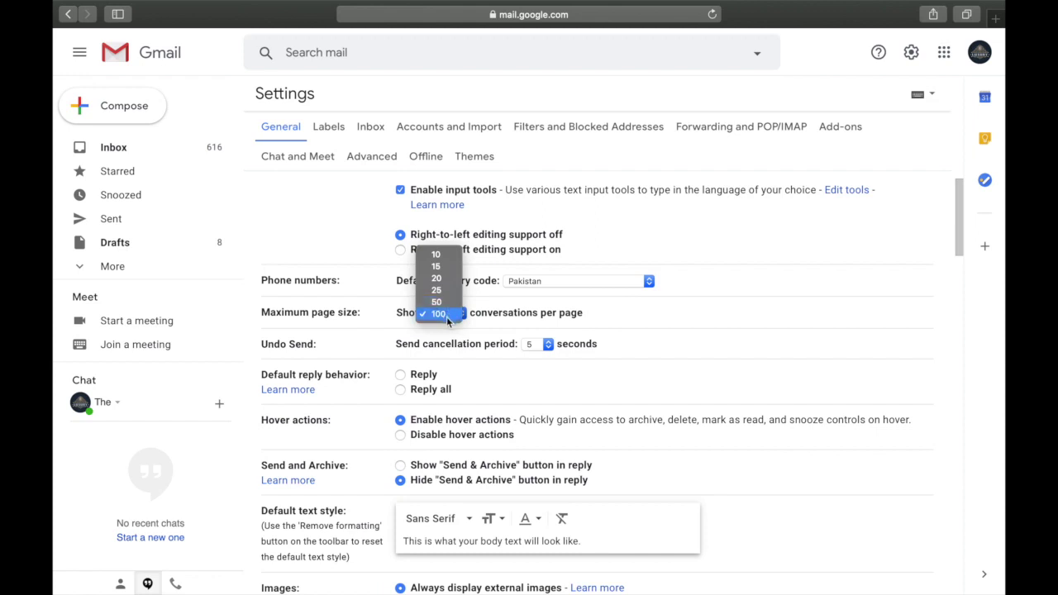
click(447, 316)
scroll(447, 317, down, 3)
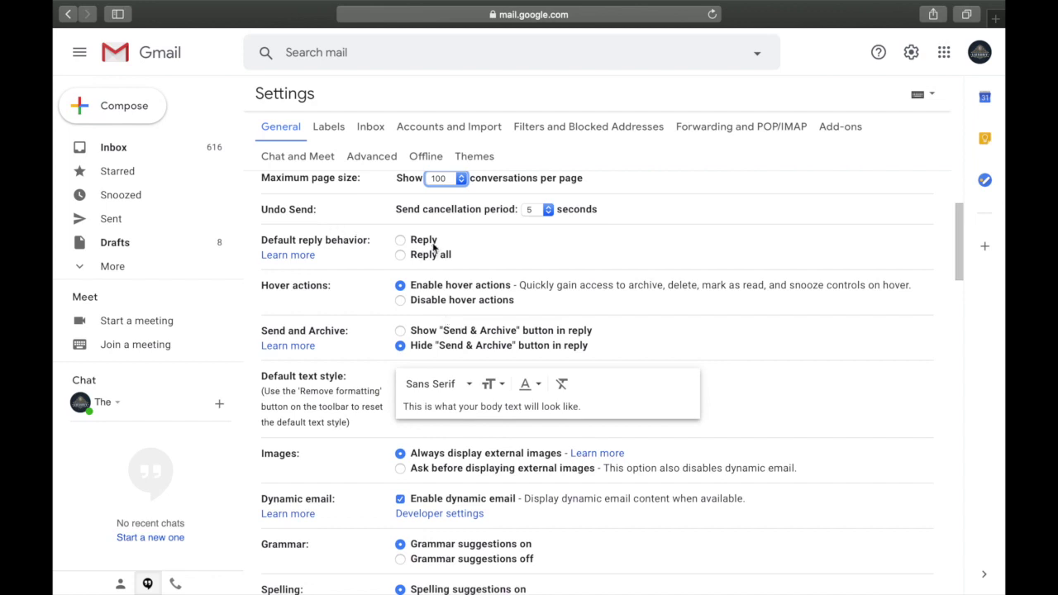
scroll(433, 245, up, 1)
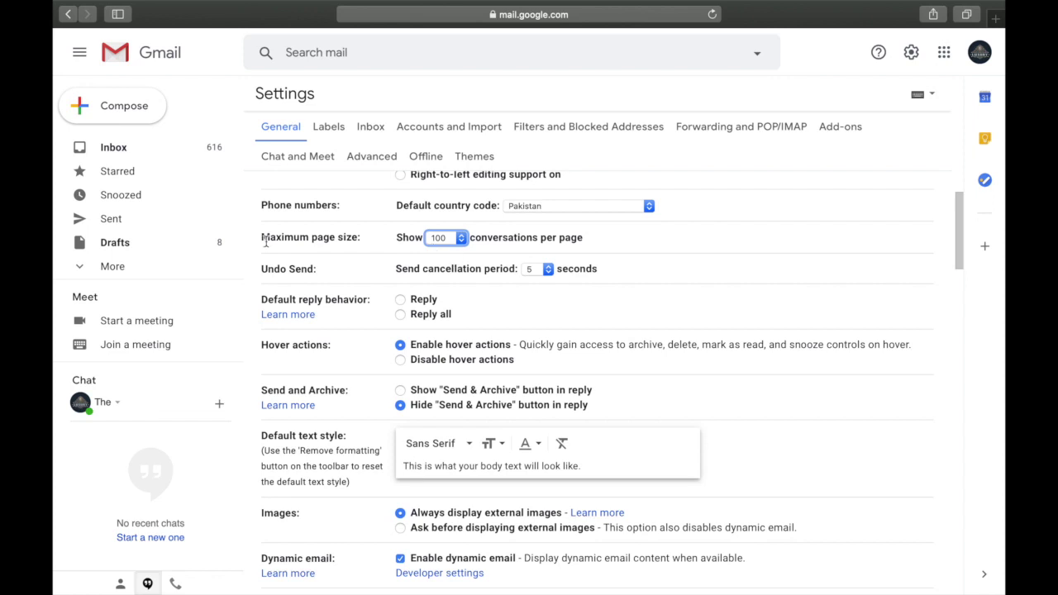
scroll(362, 239, up, 1)
scroll(385, 257, up, 3)
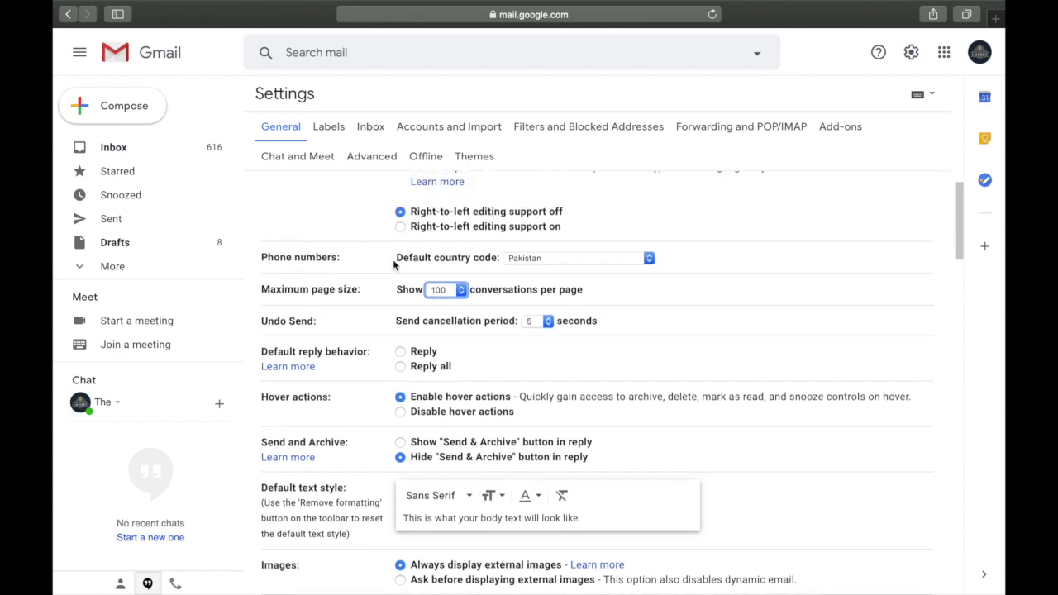
scroll(382, 257, down, 1)
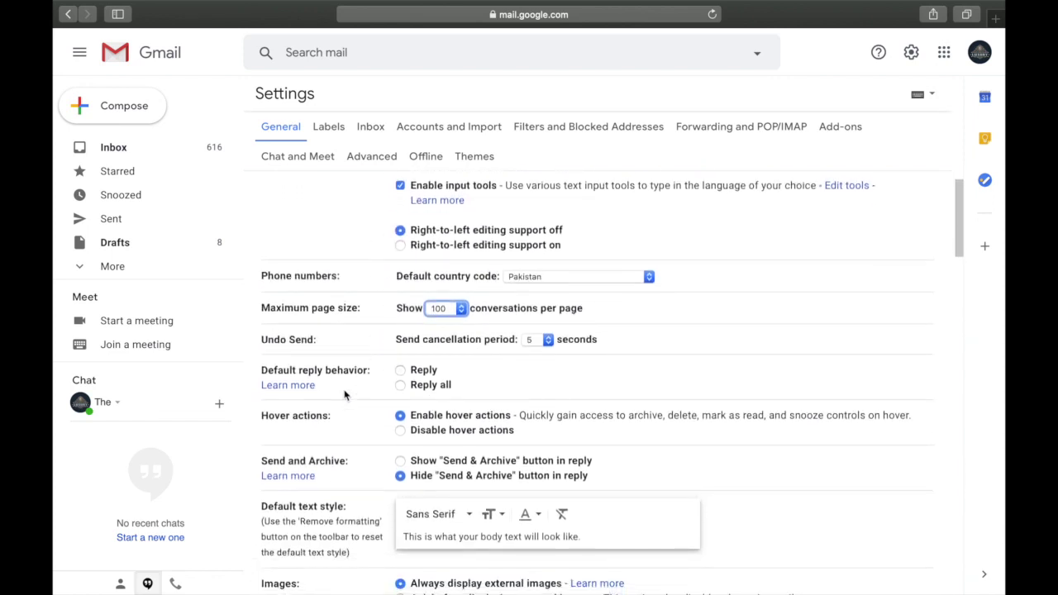
scroll(431, 397, down, 1)
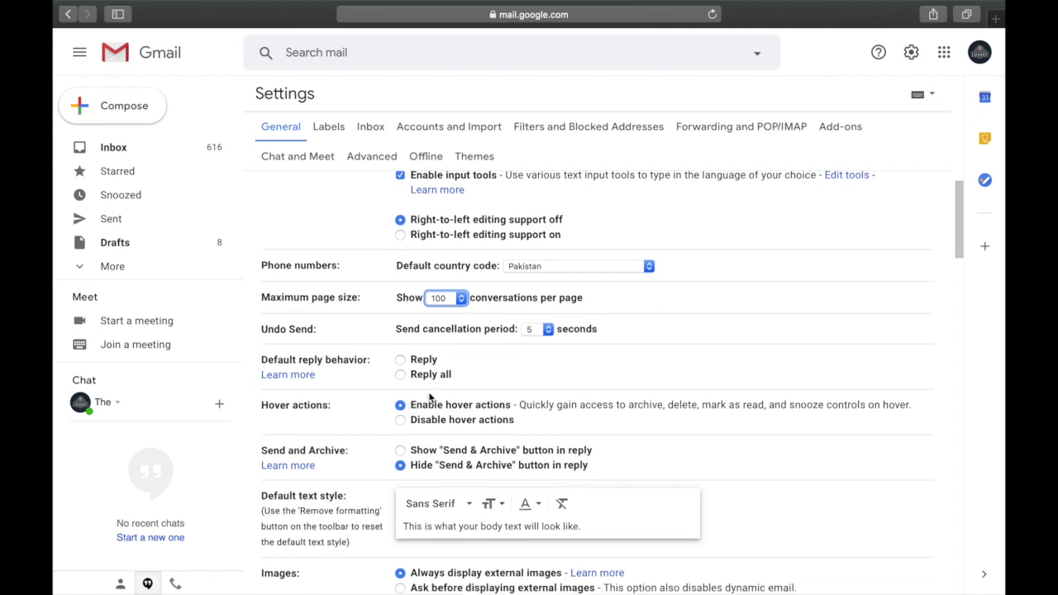
Step: Set the Undo Send cancellation period to 30 seconds and start a new message
click(548, 330)
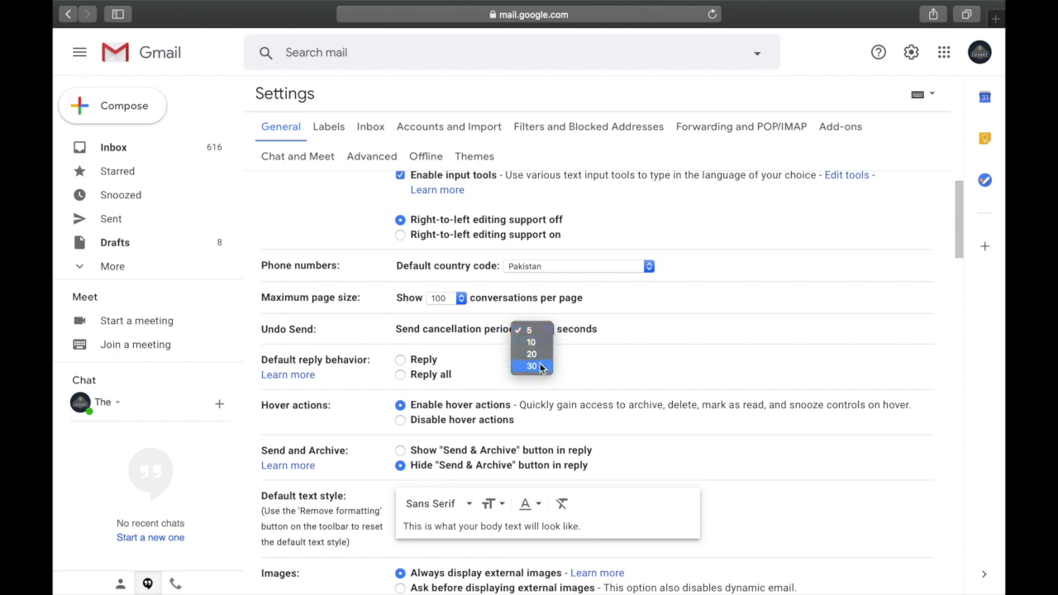
click(540, 366)
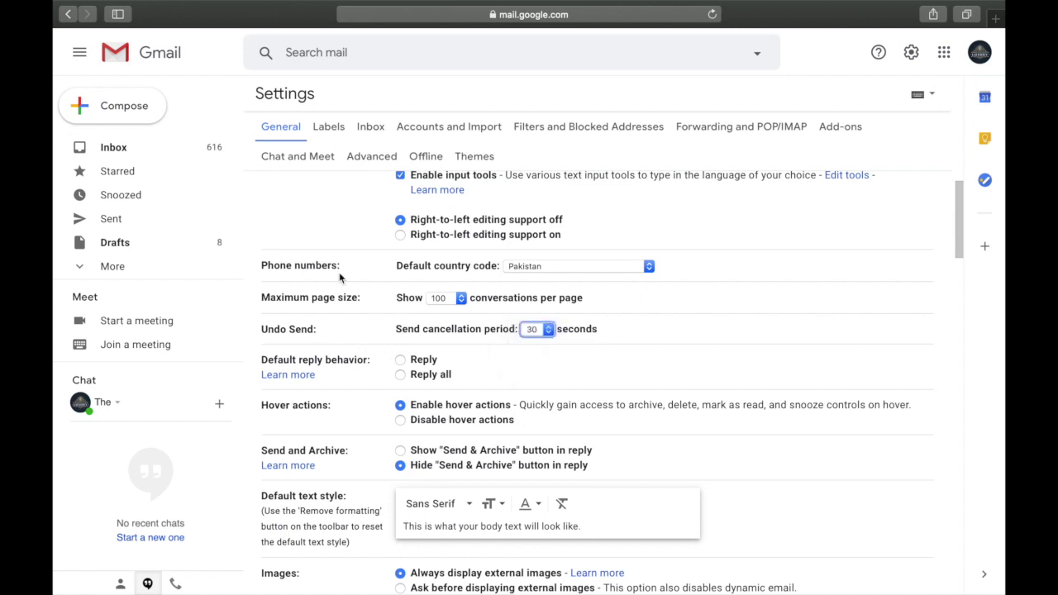
click(136, 120)
Step: Send the message 'you sound shit' to the suggested contact
text(t)
click(618, 273)
click(602, 312)
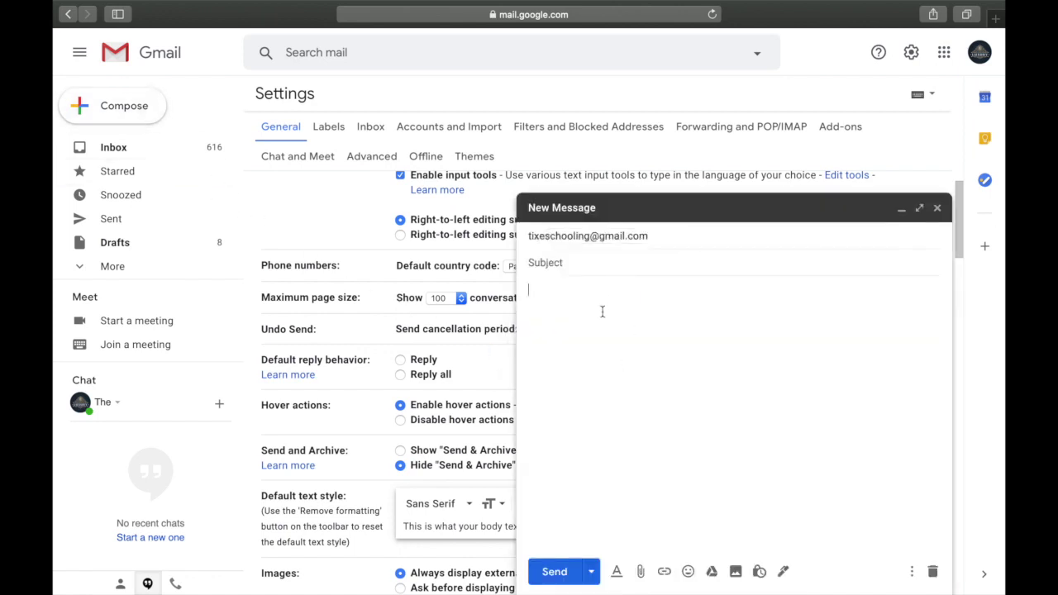
text(you sound shit)
mouse_move(564, 584)
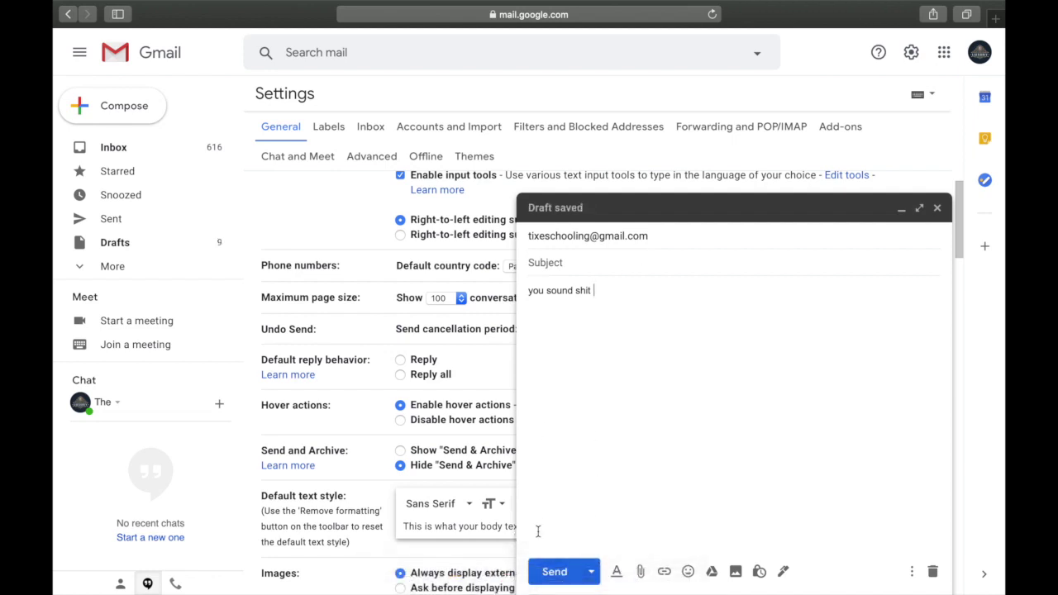
click(554, 572)
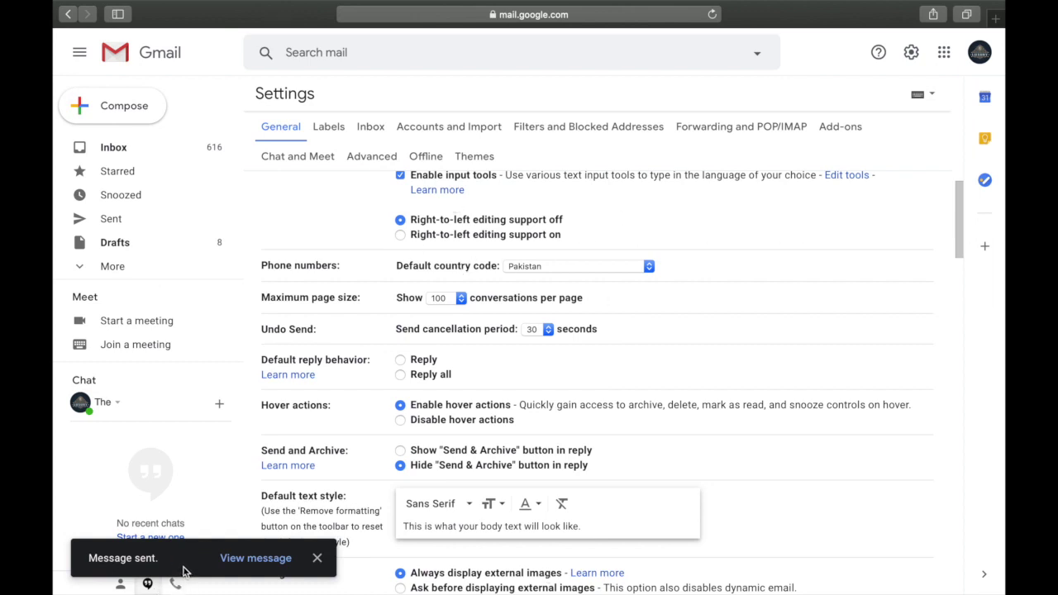
scroll(482, 219, up, 2)
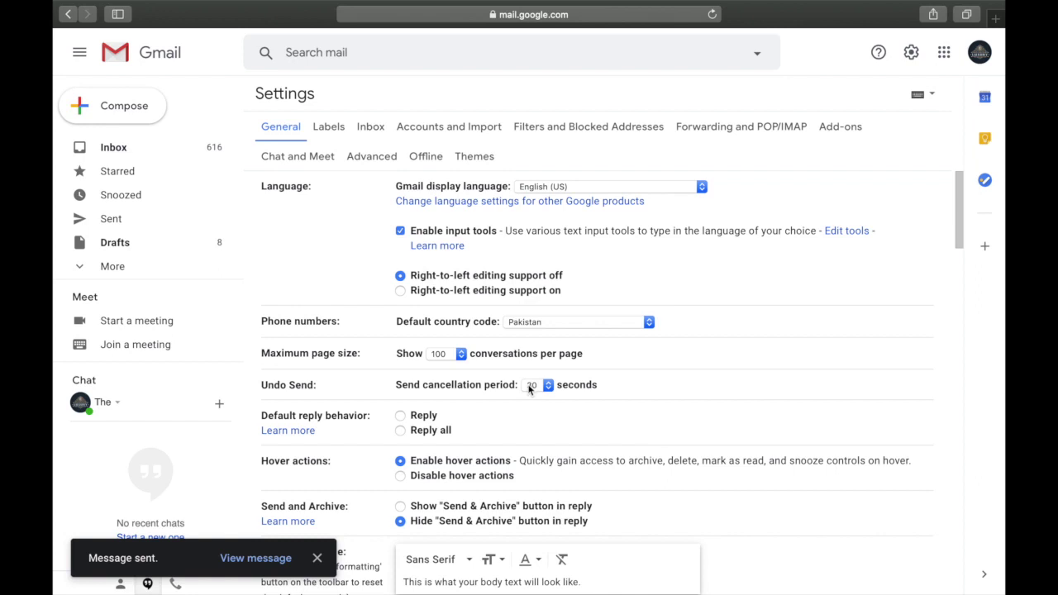
scroll(537, 407, down, 10)
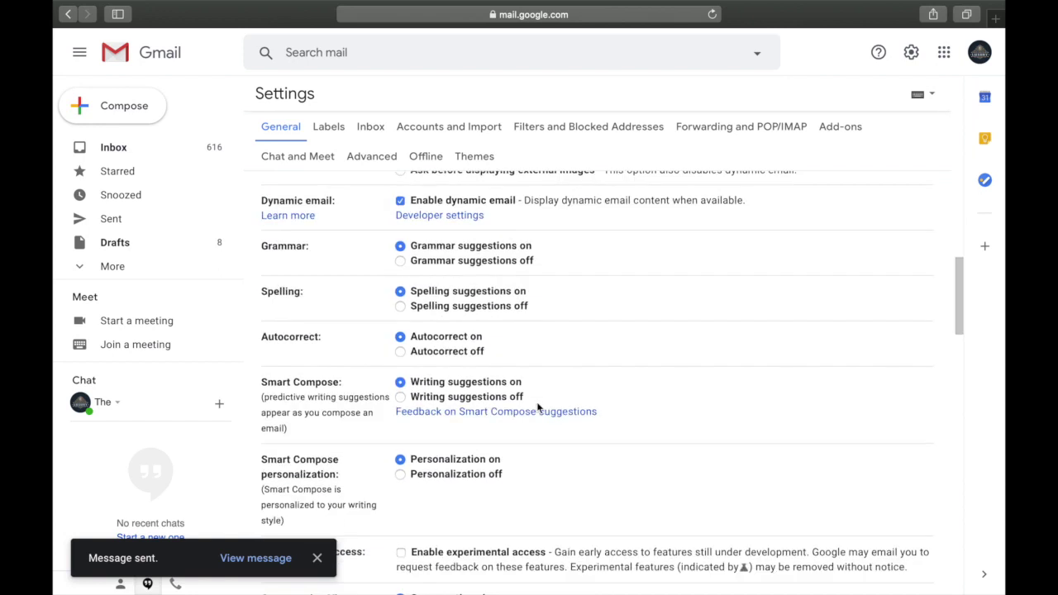
scroll(538, 407, up, 10)
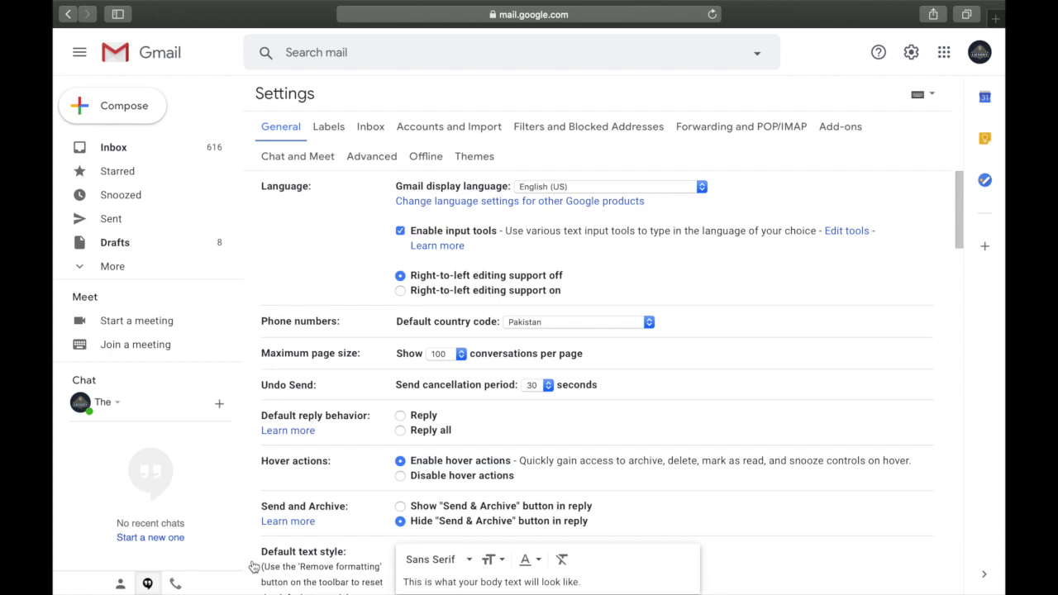
scroll(254, 566, down, 1)
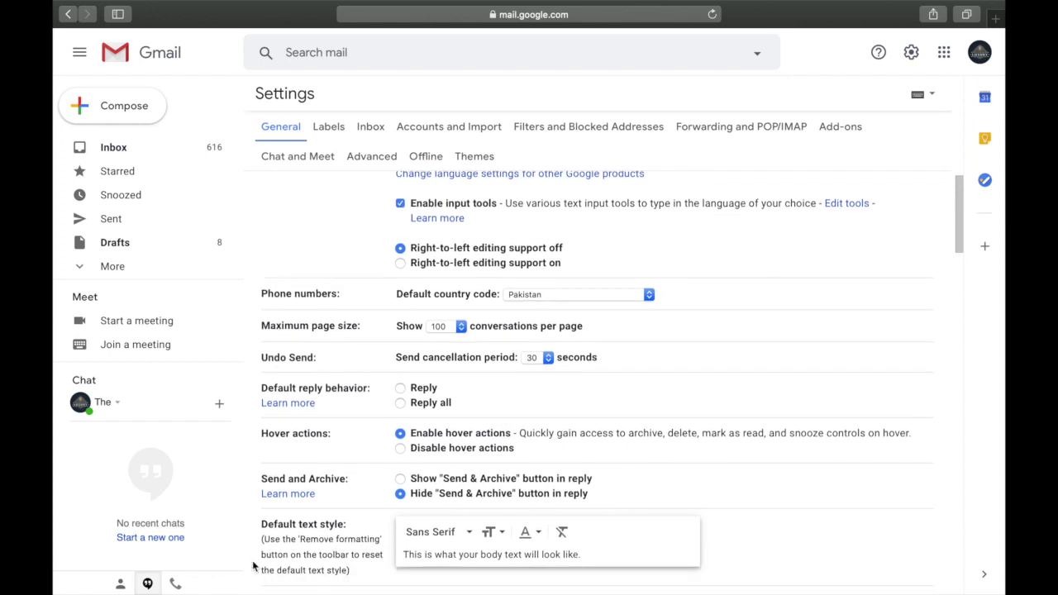
scroll(254, 567, down, 2)
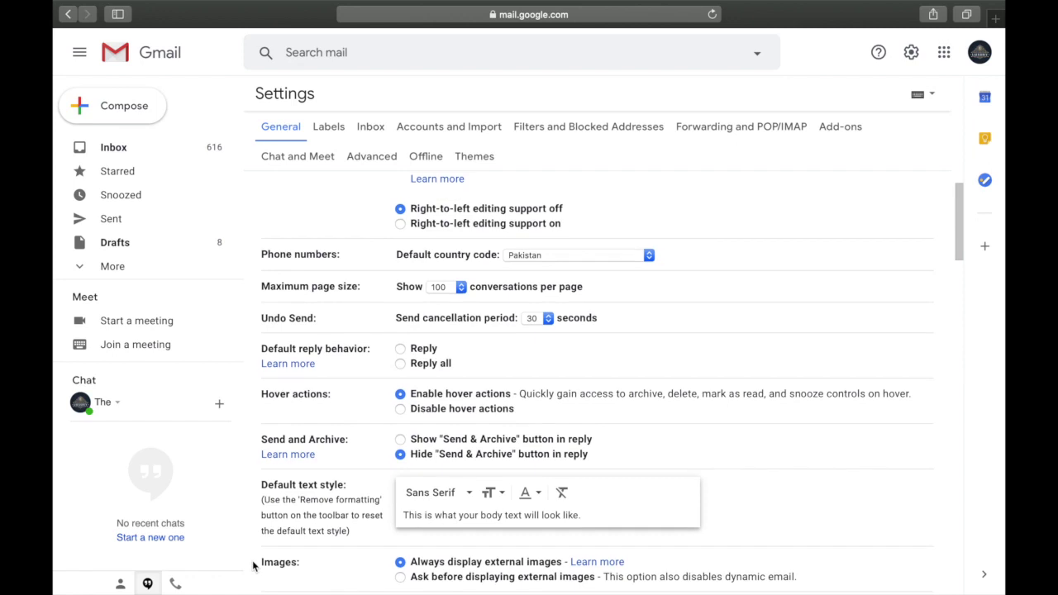
scroll(254, 566, down, 1)
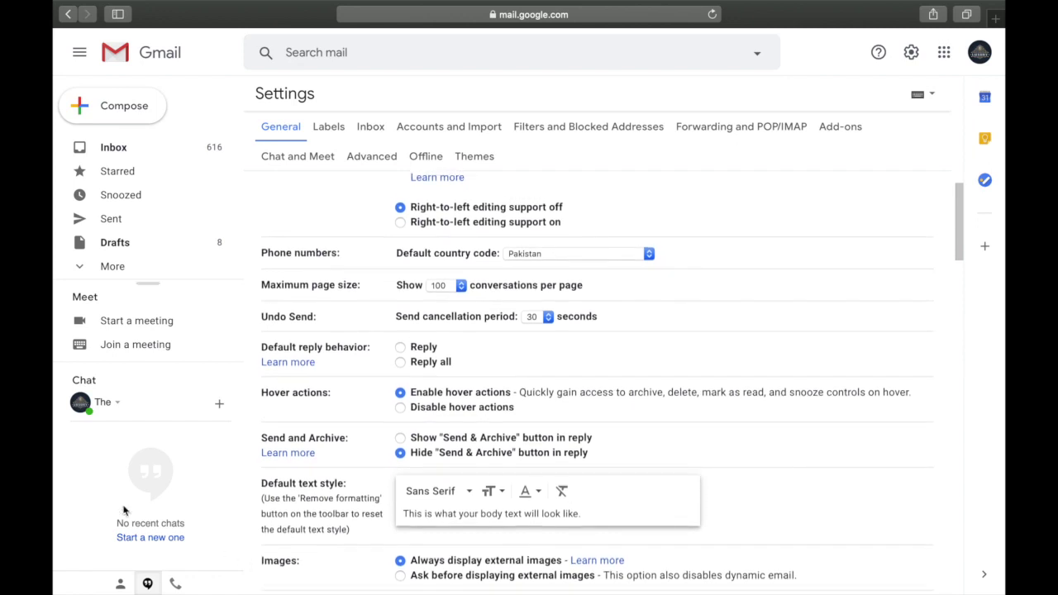
scroll(328, 427, down, 3)
scroll(329, 427, down, 8)
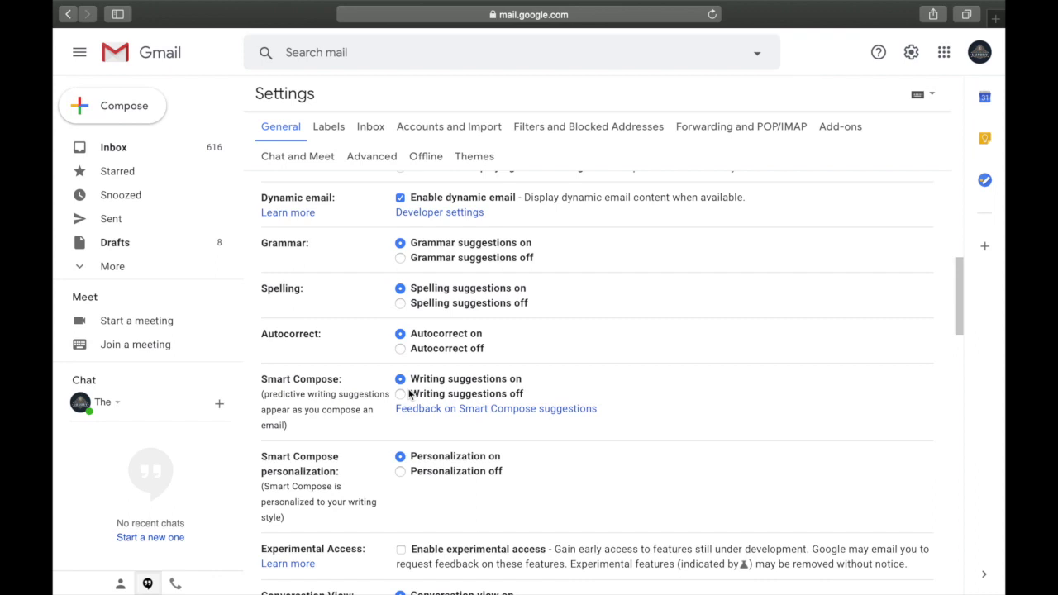
Step: Scroll through the General settings to review the Send & Archive, images and dynamic email options
scroll(411, 395, down, 1)
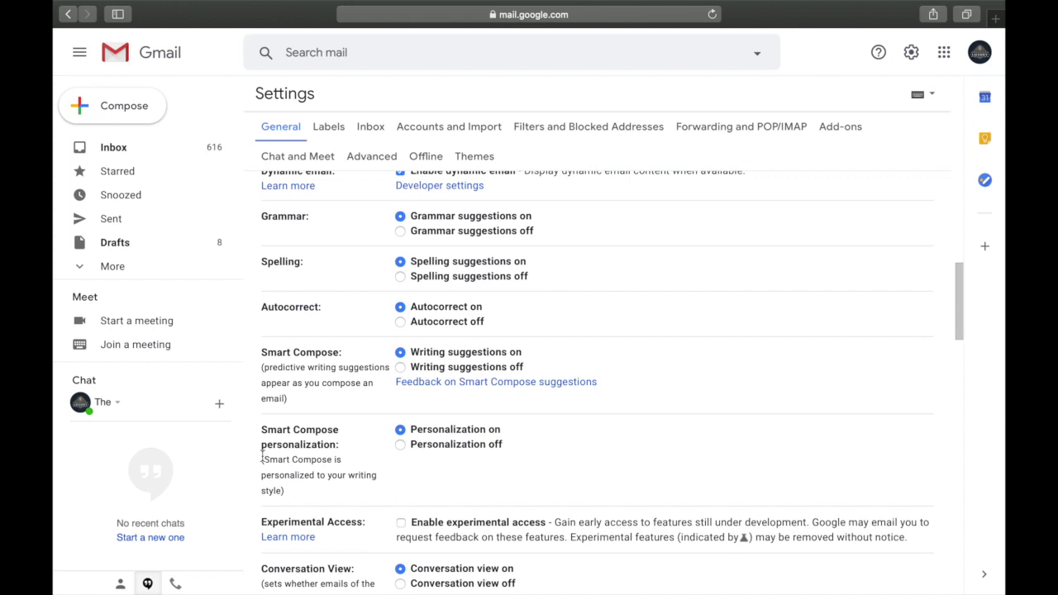
scroll(309, 449, down, 1)
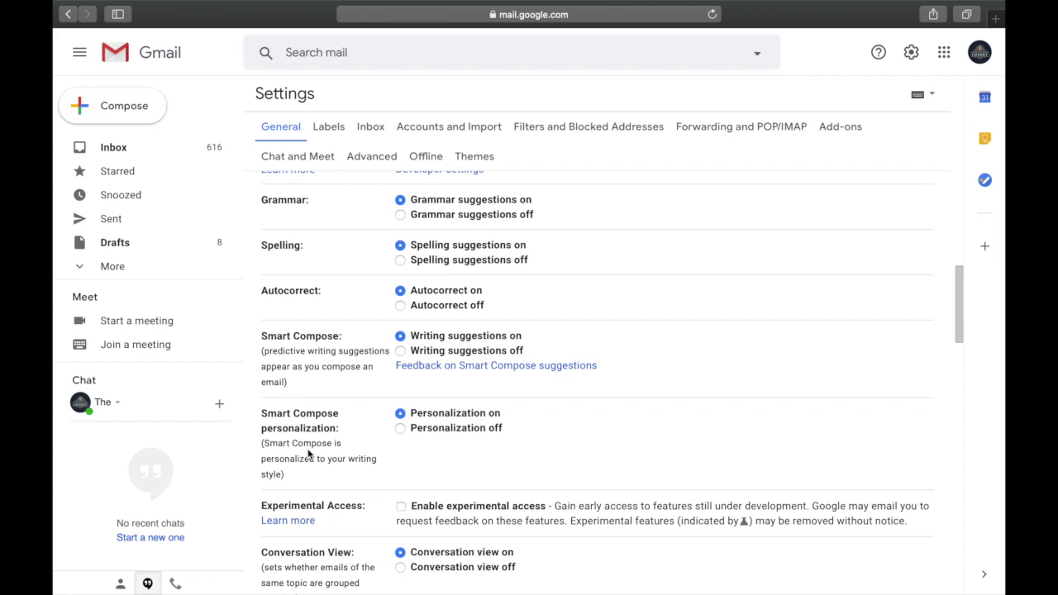
scroll(308, 453, down, 1)
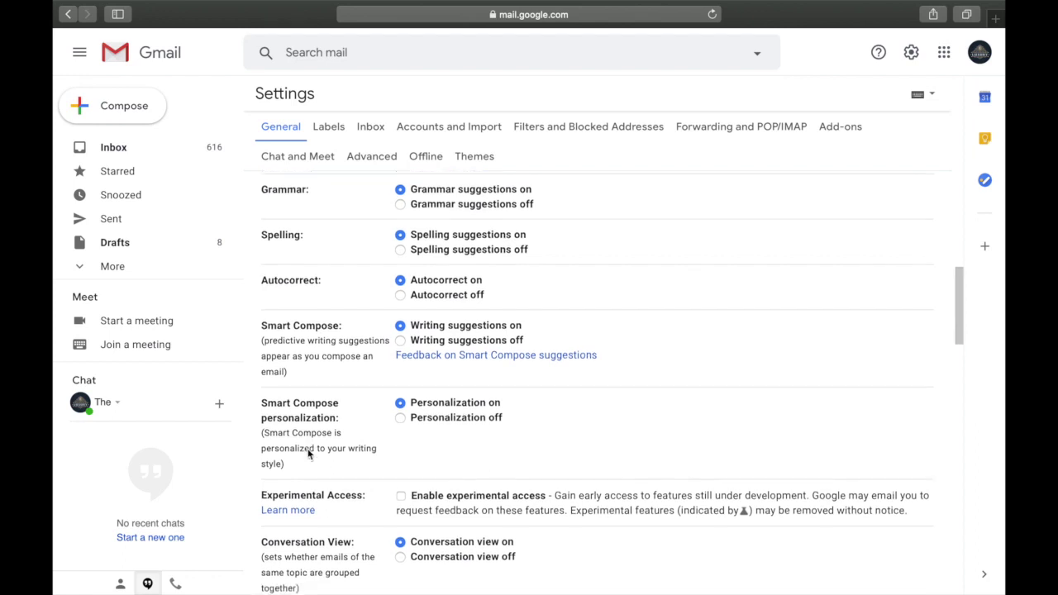
scroll(308, 450, down, 2)
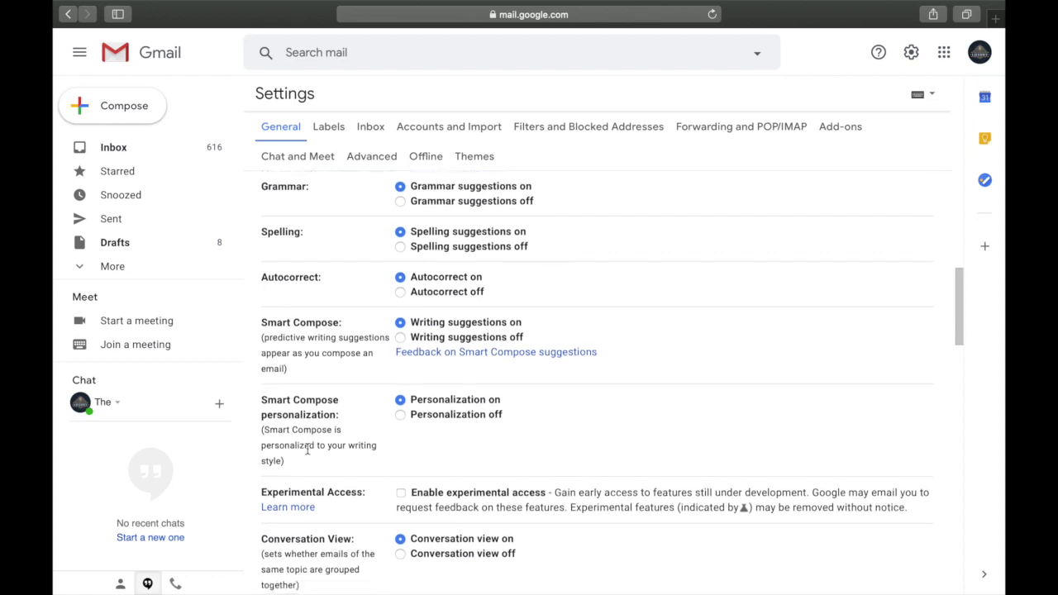
scroll(308, 453, down, 5)
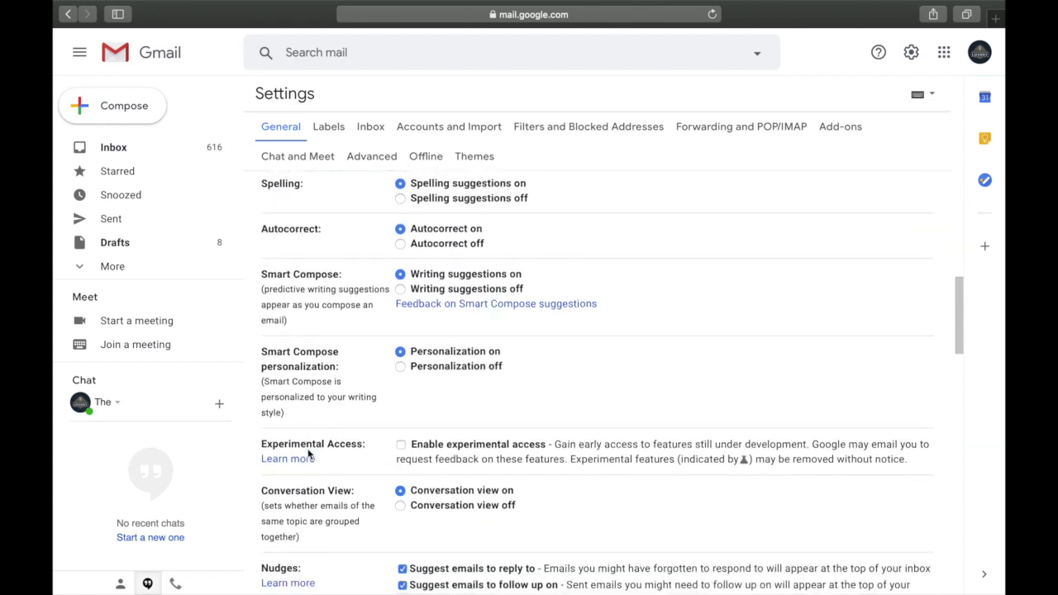
scroll(309, 453, up, 12)
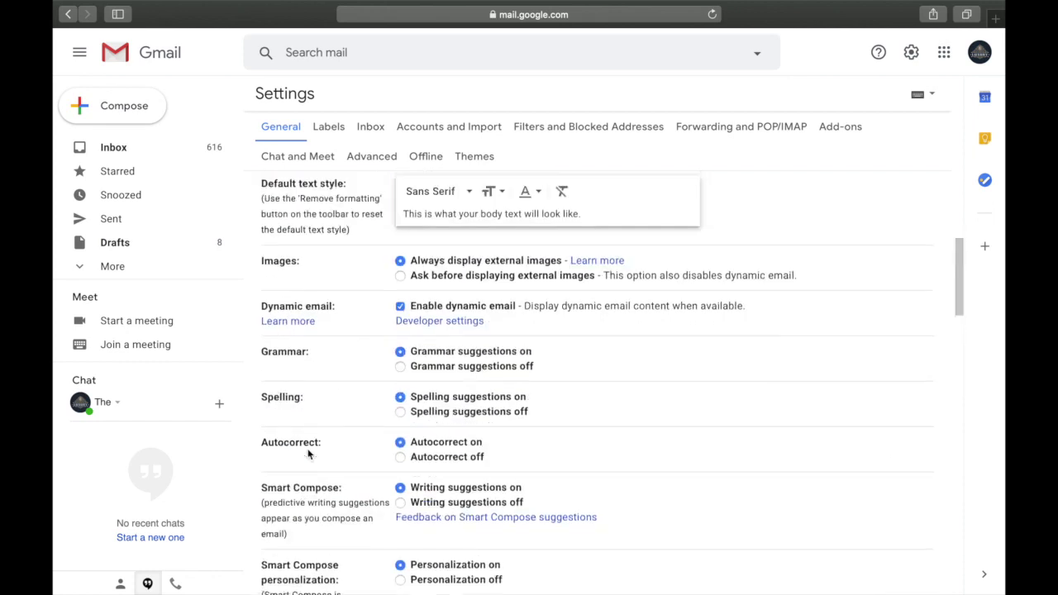
scroll(306, 449, up, 3)
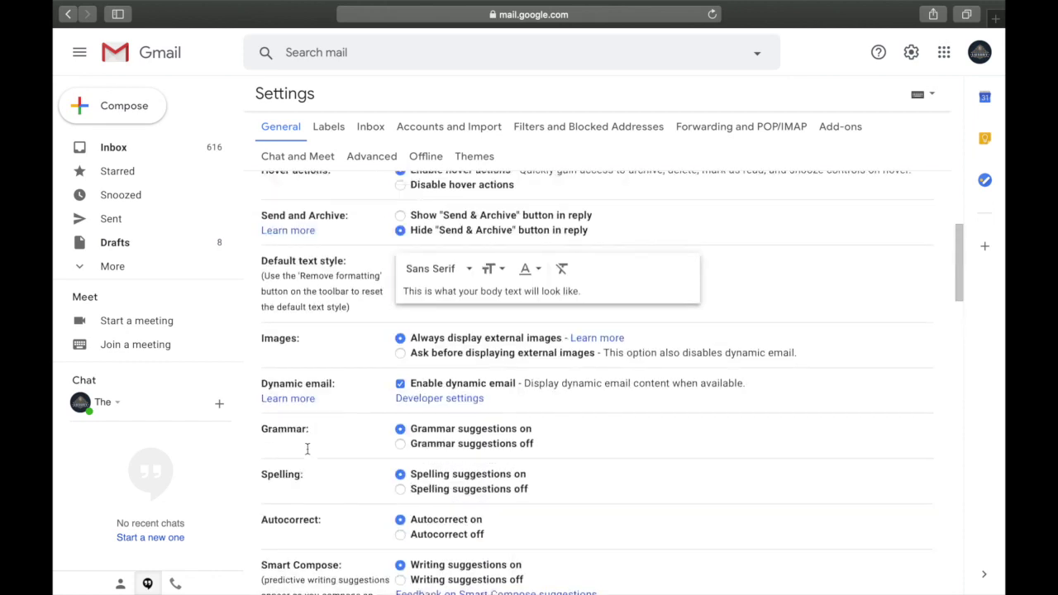
scroll(307, 448, up, 8)
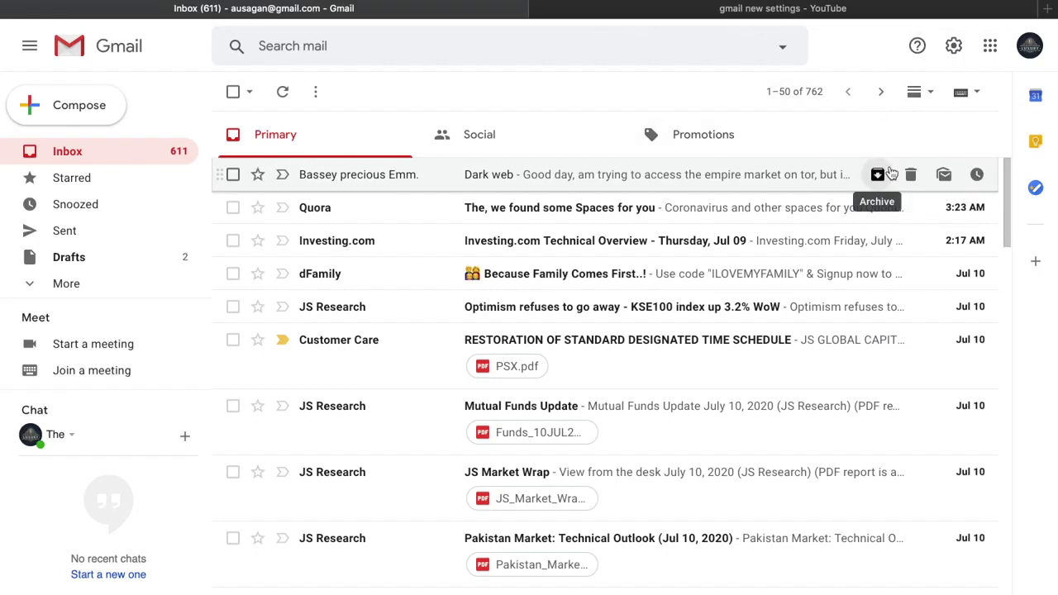
Step: Open Quick settings from the gear and scroll through its Density, Theme, Inbox type and Reading pane options
click(954, 48)
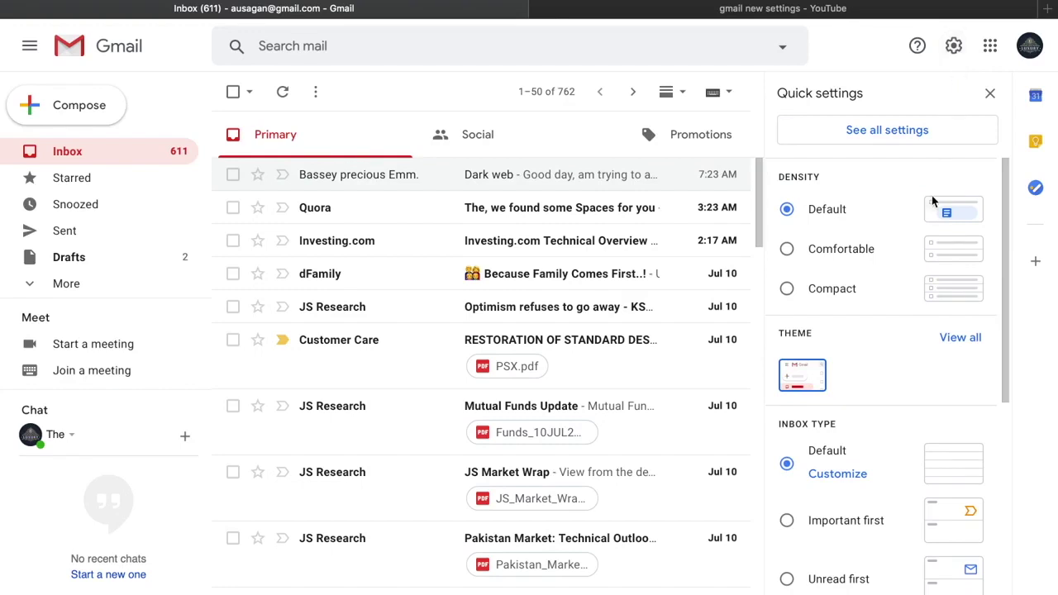
scroll(933, 201, down, 5)
scroll(931, 201, down, 3)
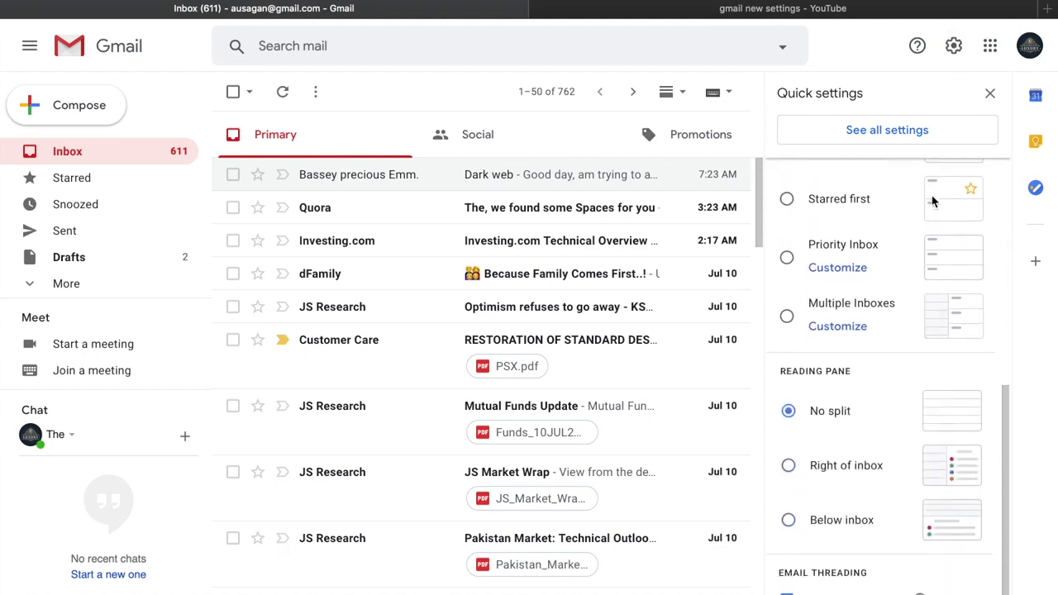
scroll(932, 201, up, 8)
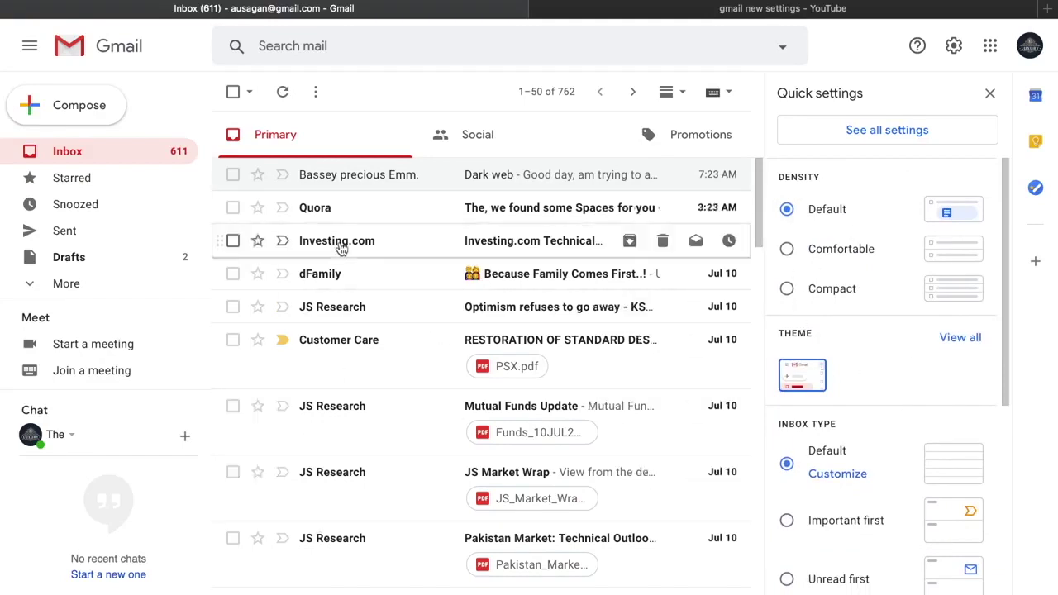
scroll(353, 555, down, 3)
scroll(342, 432, up, 3)
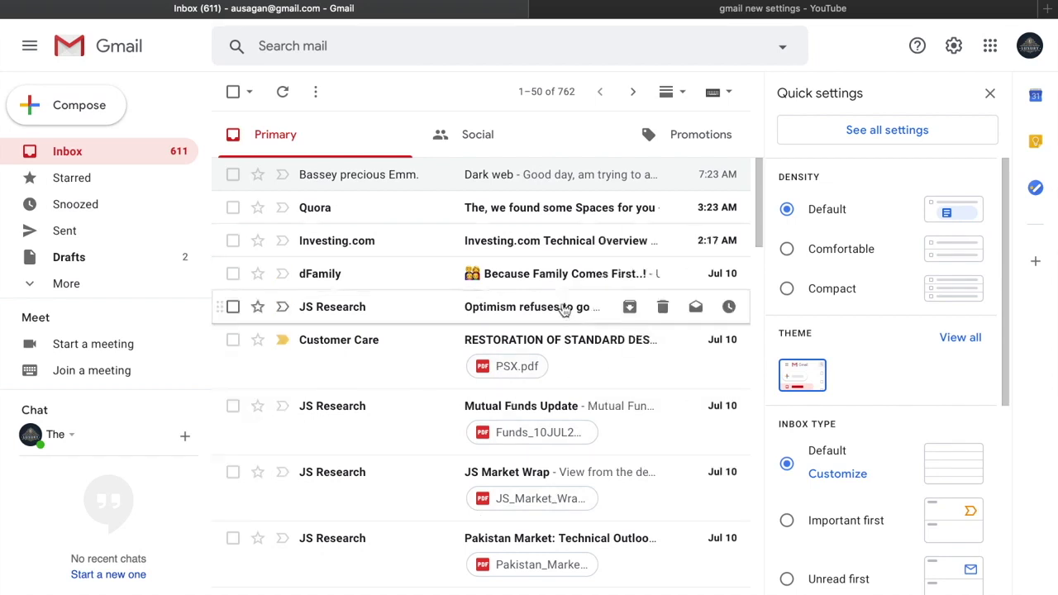
Step: Switch the density to Comfortable and scroll the inbox to see the result
click(787, 248)
scroll(569, 502, down, 1)
scroll(569, 503, down, 1)
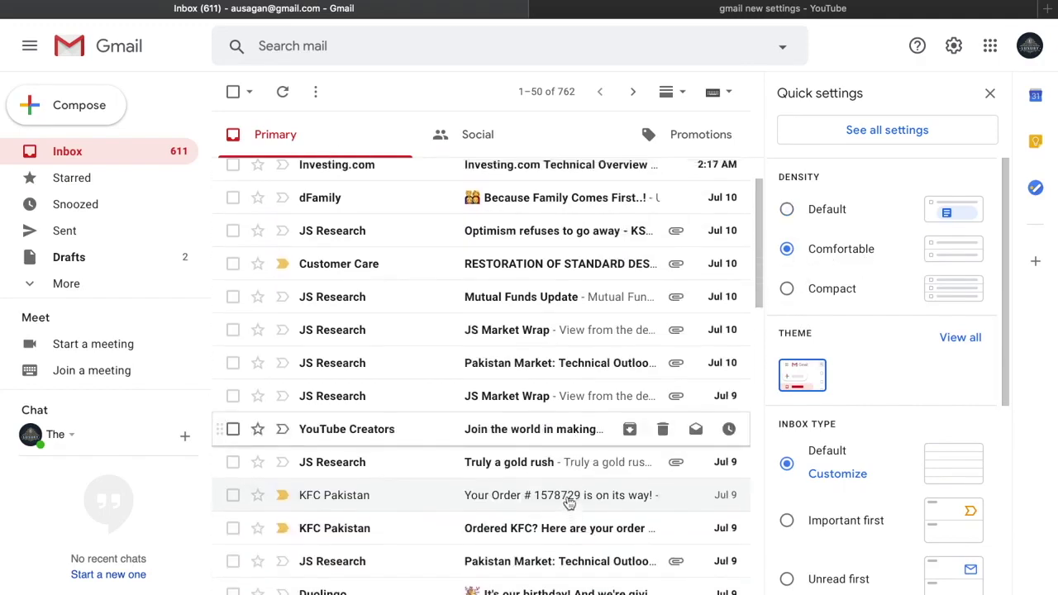
scroll(422, 221, up, 1)
scroll(422, 221, up, 1)
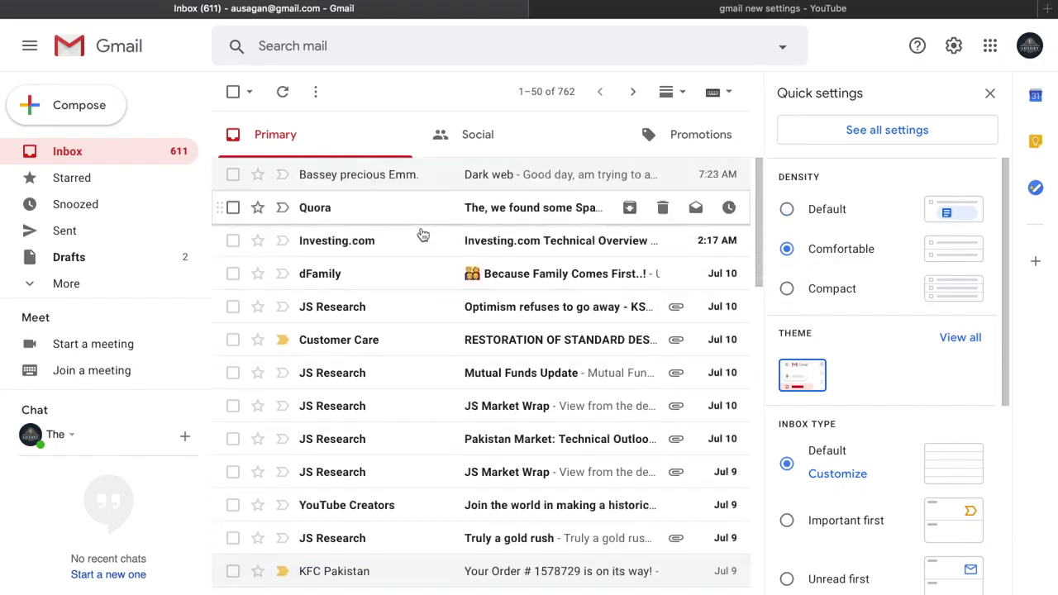
scroll(420, 245, down, 1)
scroll(423, 250, up, 1)
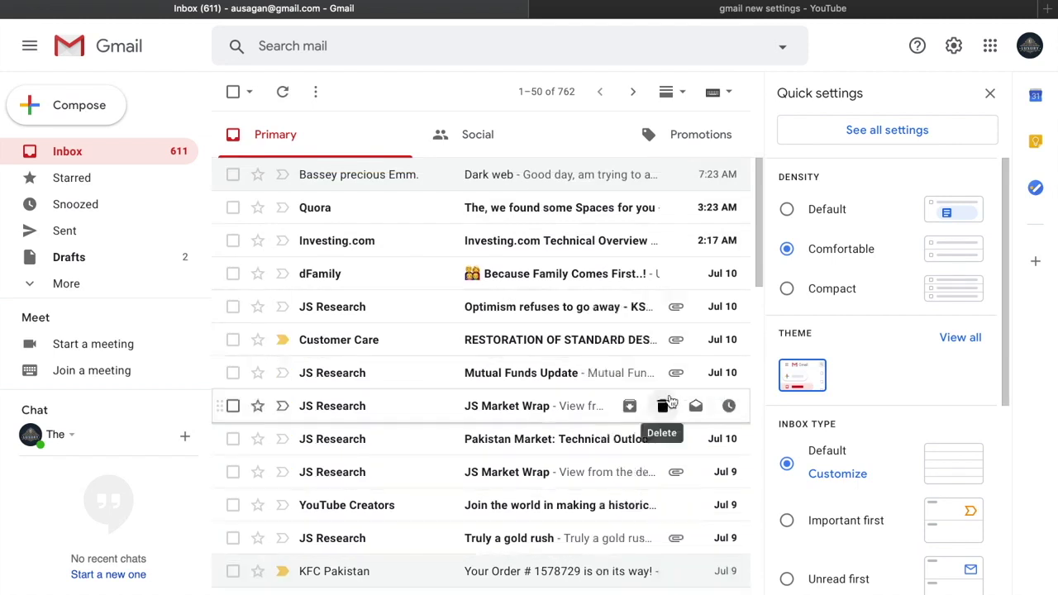
Step: Switch the density to Compact and scroll the inbox to compare the tighter rows
click(788, 289)
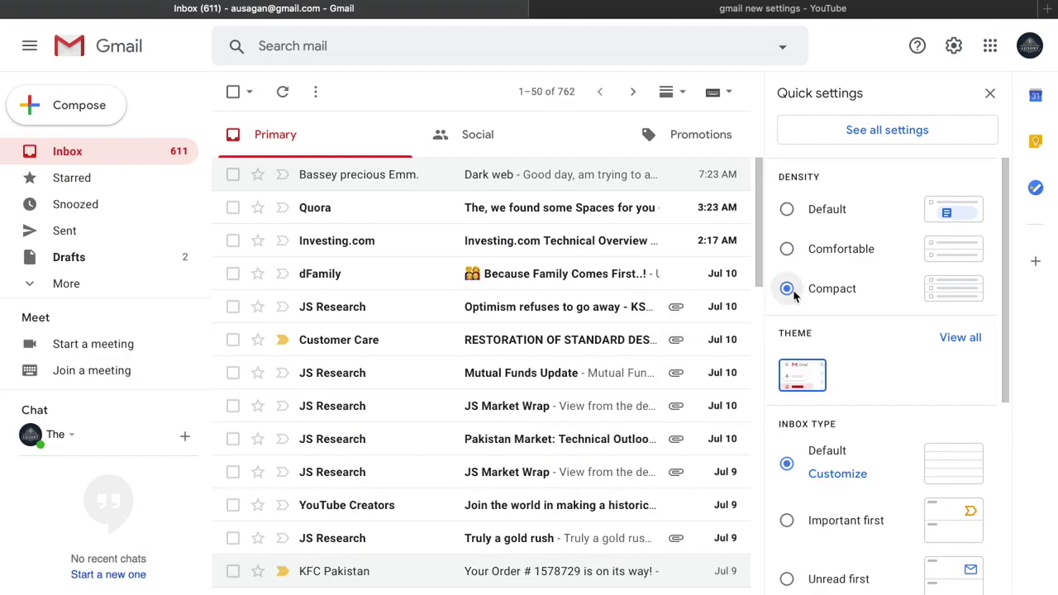
scroll(607, 387, down, 10)
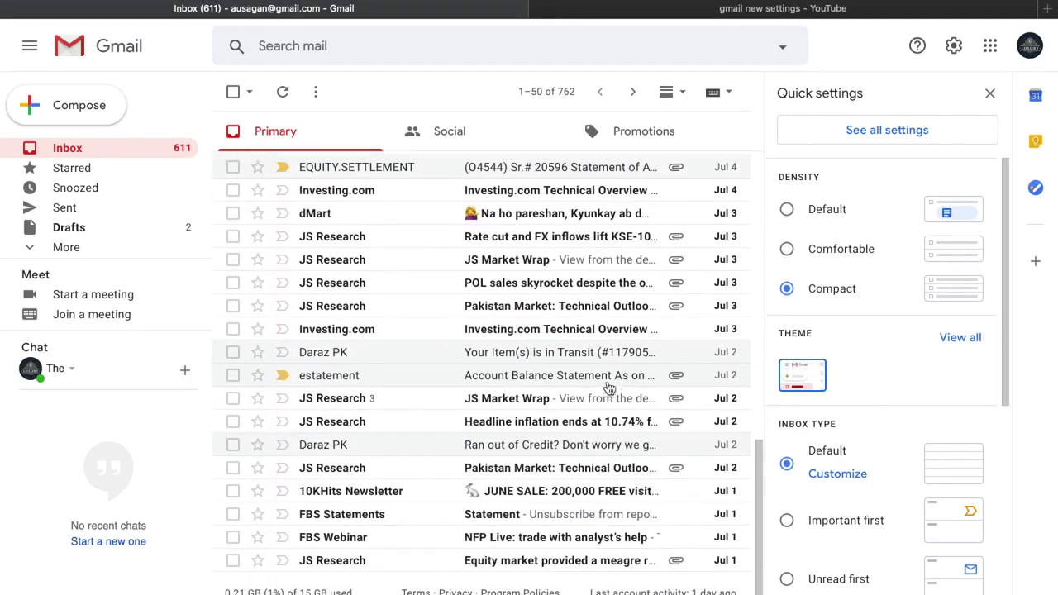
scroll(607, 386, up, 10)
scroll(608, 387, down, 10)
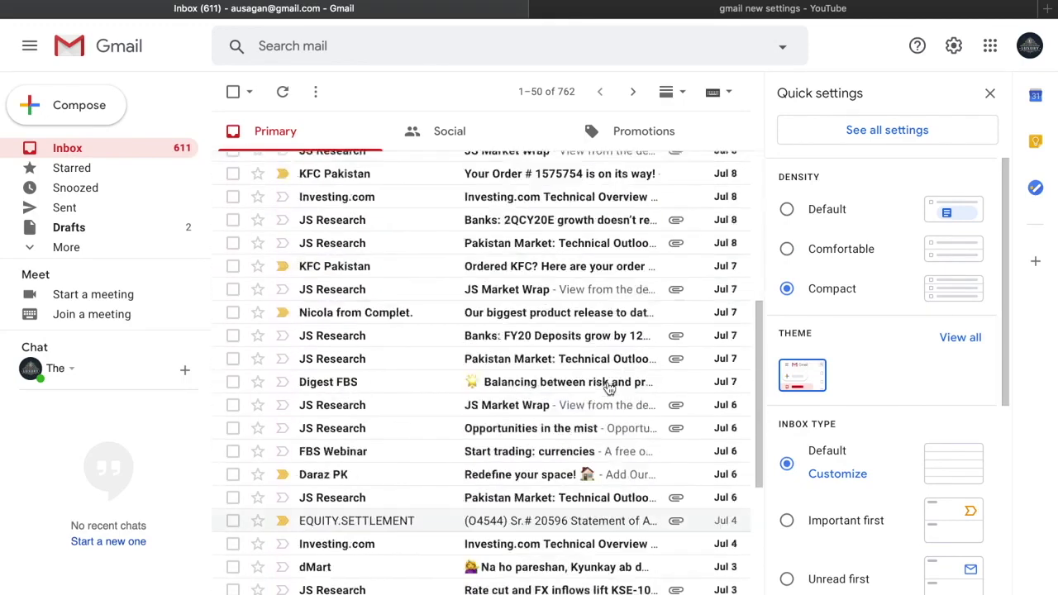
scroll(608, 386, up, 4)
scroll(608, 387, up, 5)
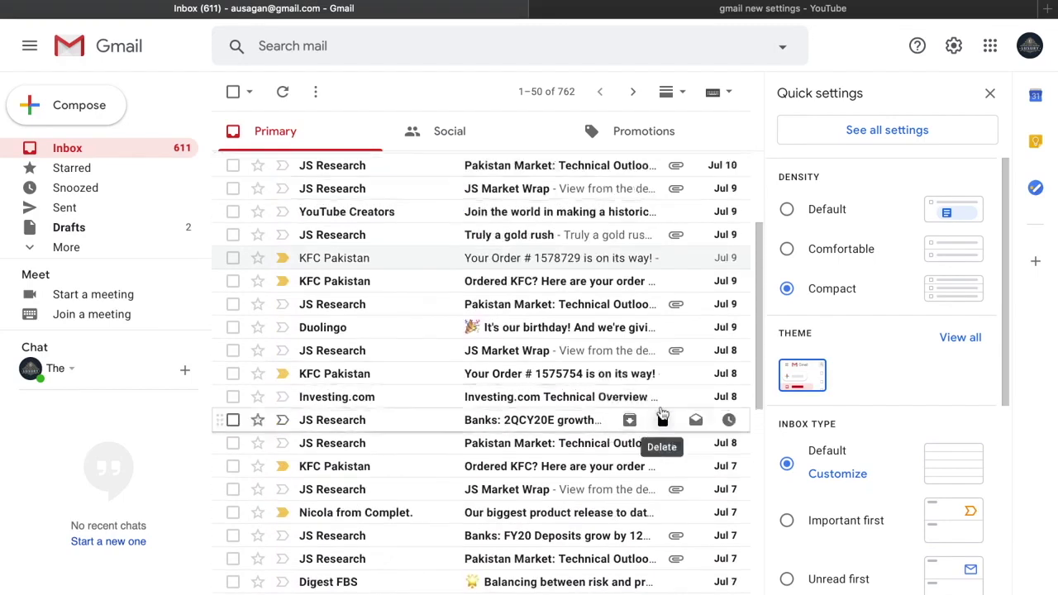
scroll(465, 289, down, 8)
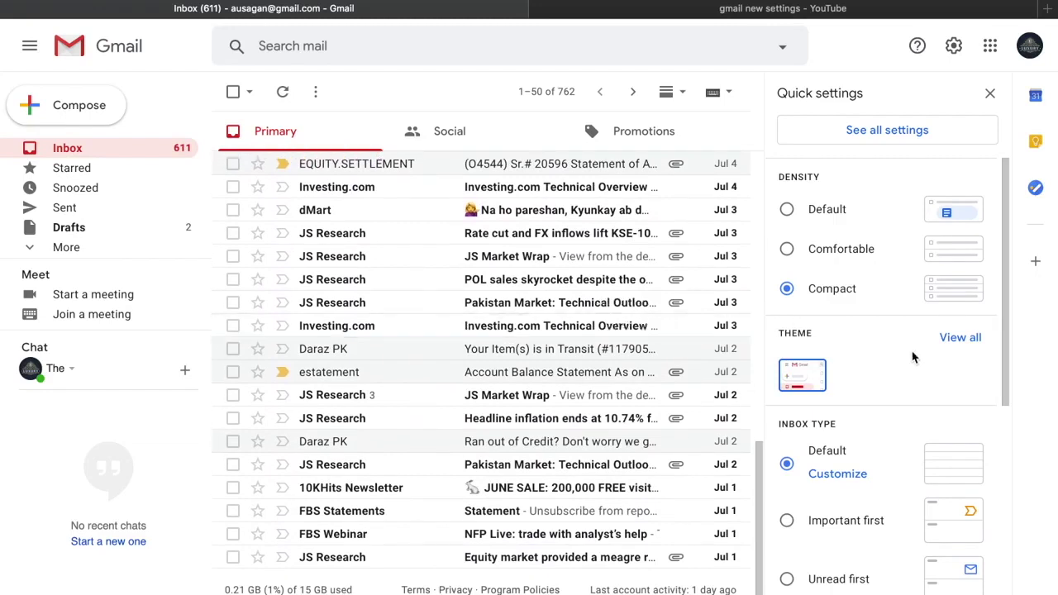
scroll(914, 363, down, 2)
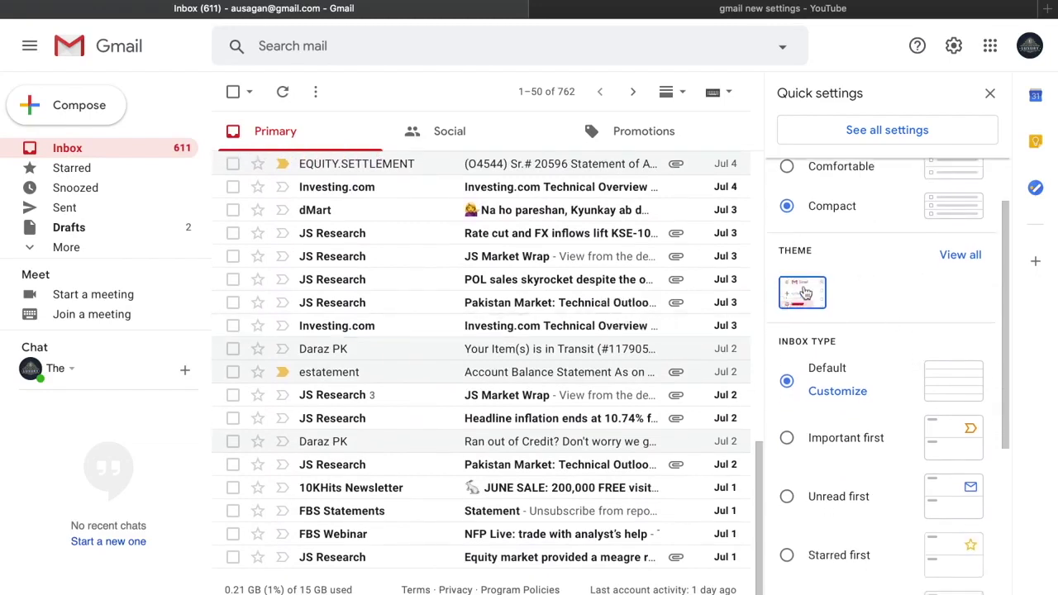
scroll(637, 318, up, 1)
scroll(637, 318, up, 5)
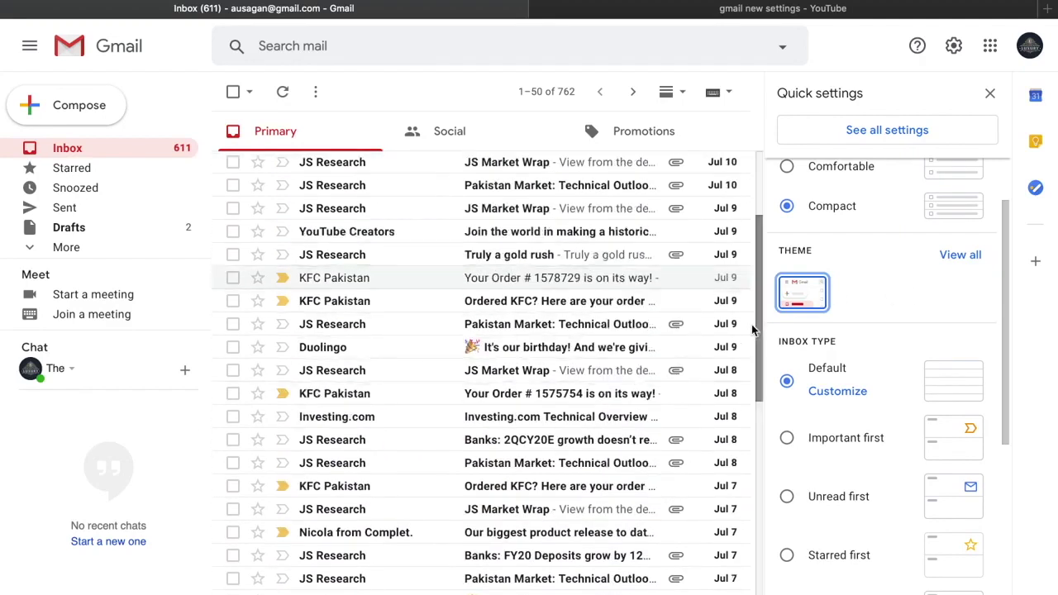
Step: From the full theme gallery, pick the black Dark theme and save it
click(963, 255)
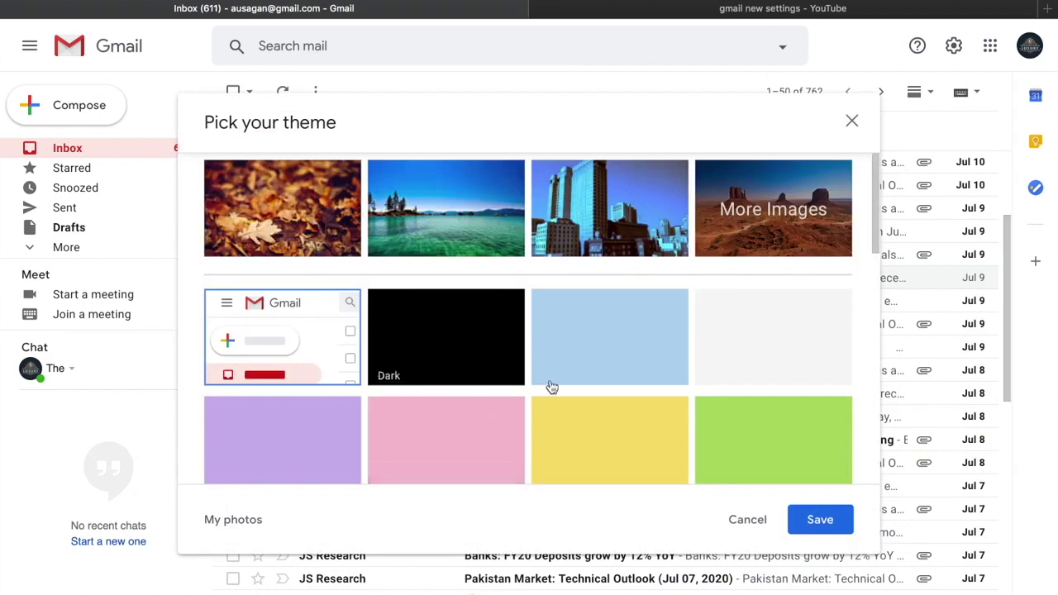
scroll(465, 347, down, 3)
scroll(466, 347, up, 3)
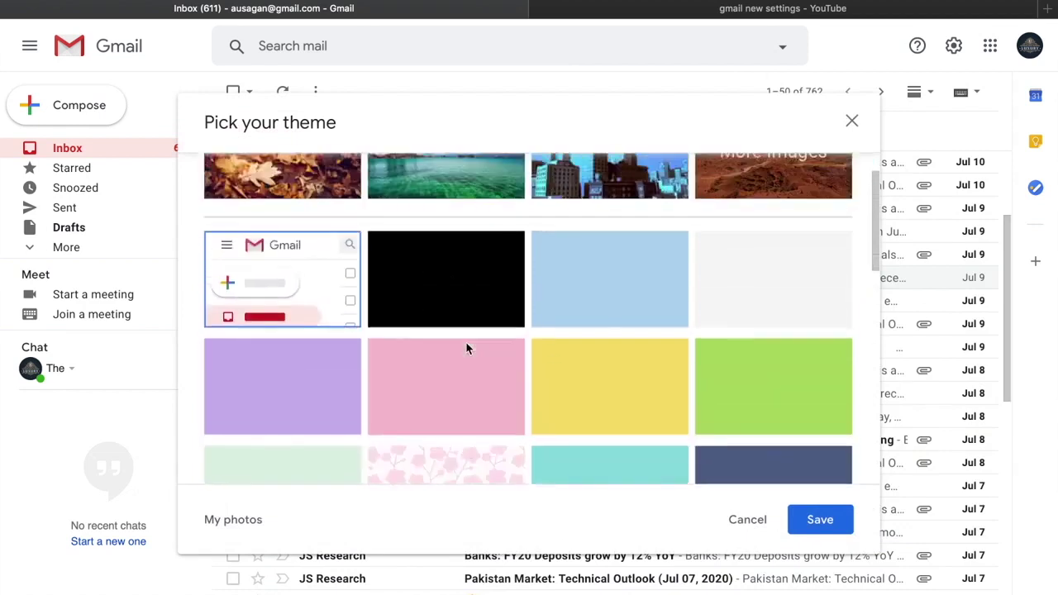
scroll(265, 347, down, 2)
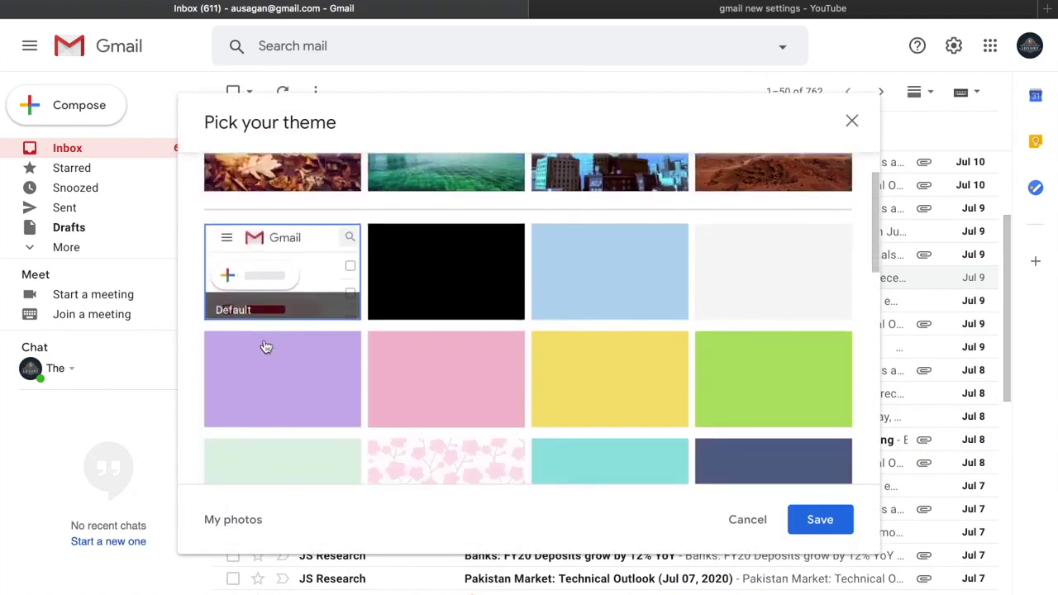
scroll(266, 348, up, 1)
scroll(267, 347, down, 5)
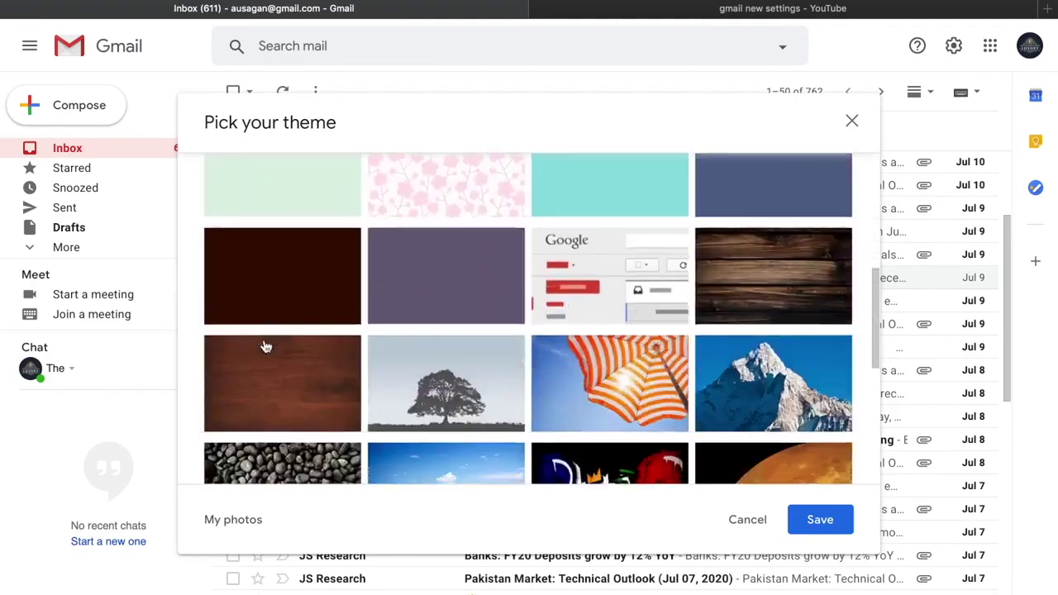
scroll(454, 336, down, 1)
scroll(520, 343, up, 3)
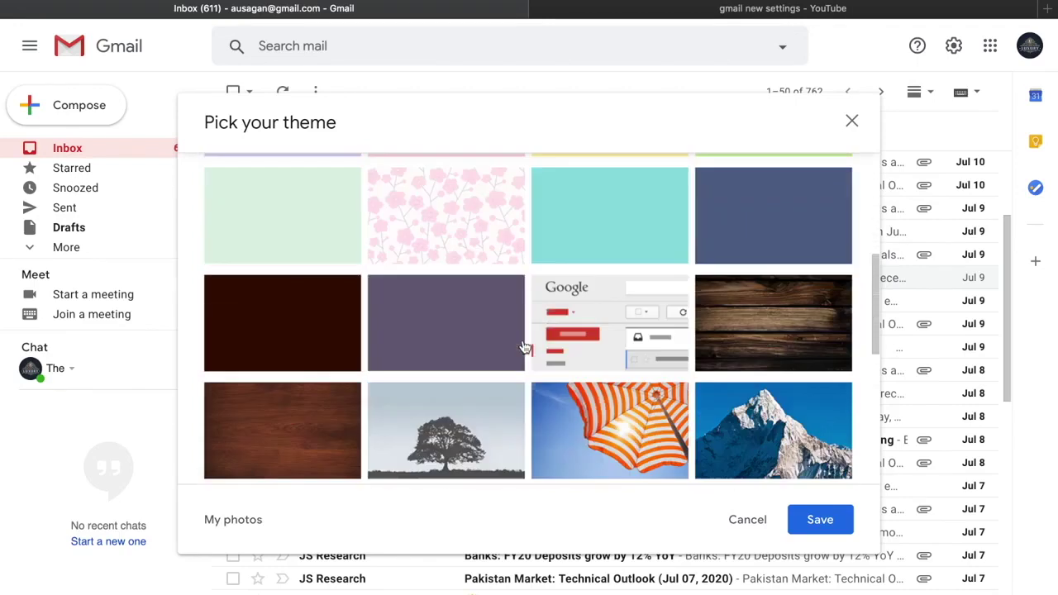
scroll(463, 297, up, 2)
click(456, 236)
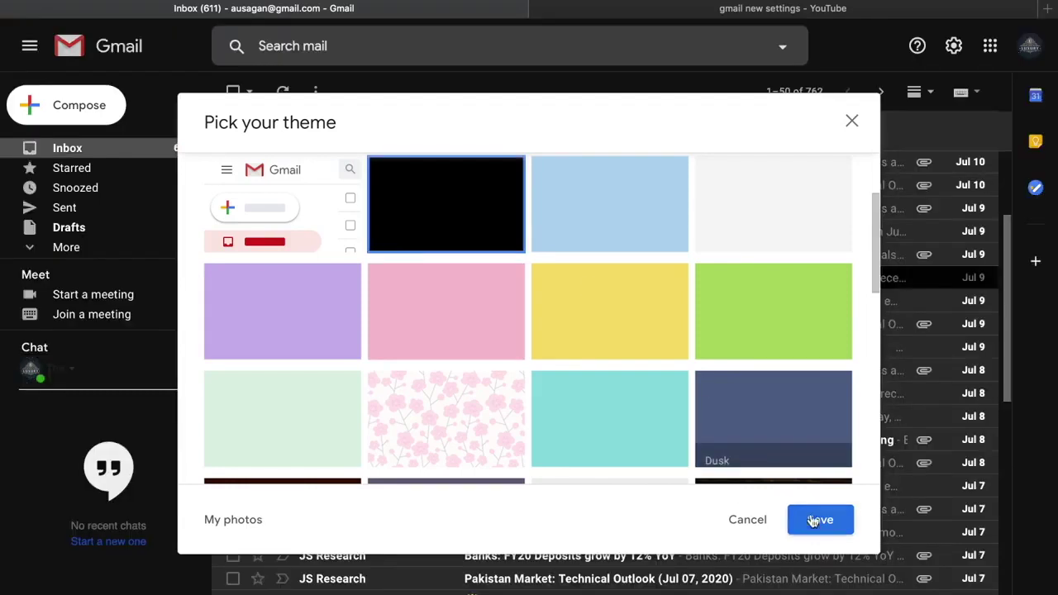
click(820, 521)
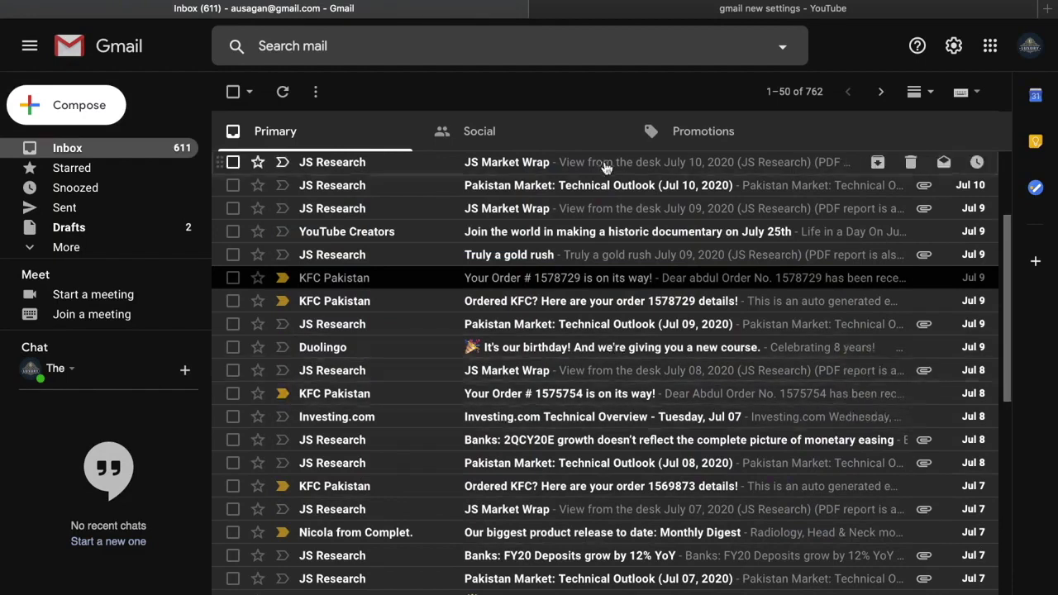
Step: Bring up Quick settings and try the city skyline theme thumbnail
click(955, 48)
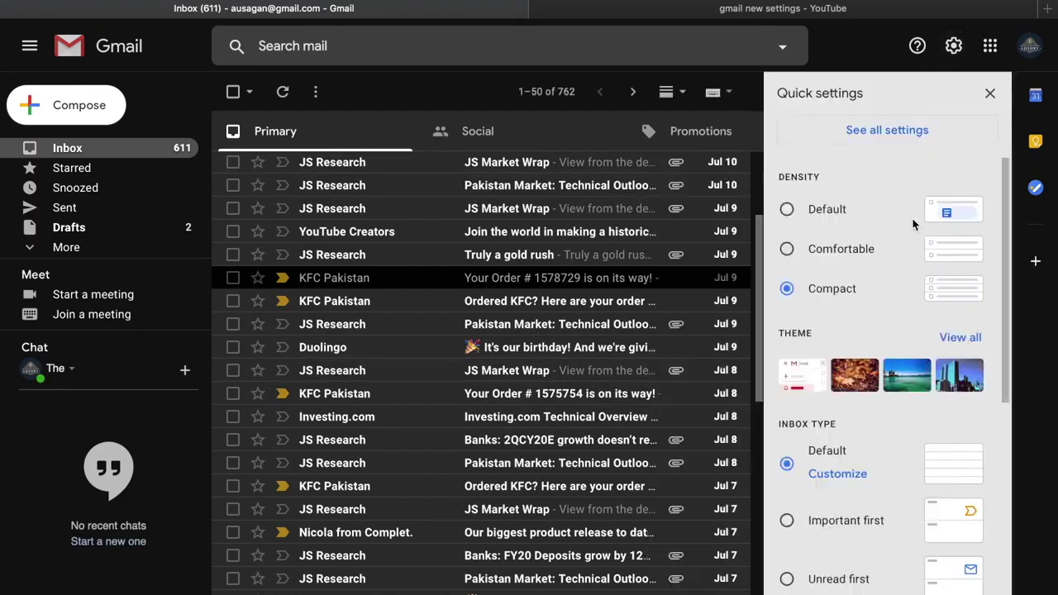
scroll(913, 230, down, 1)
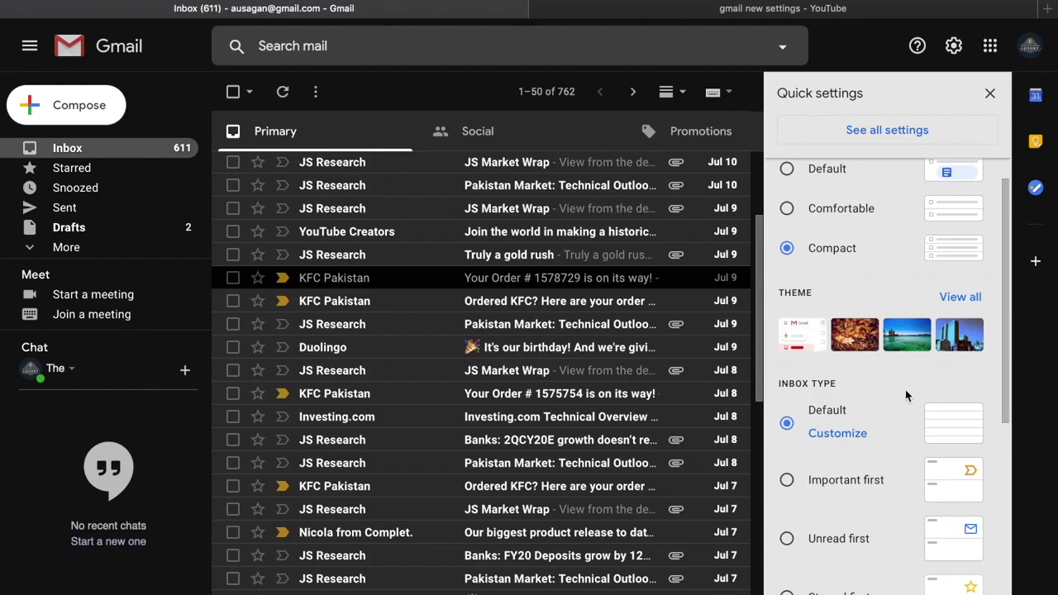
click(952, 331)
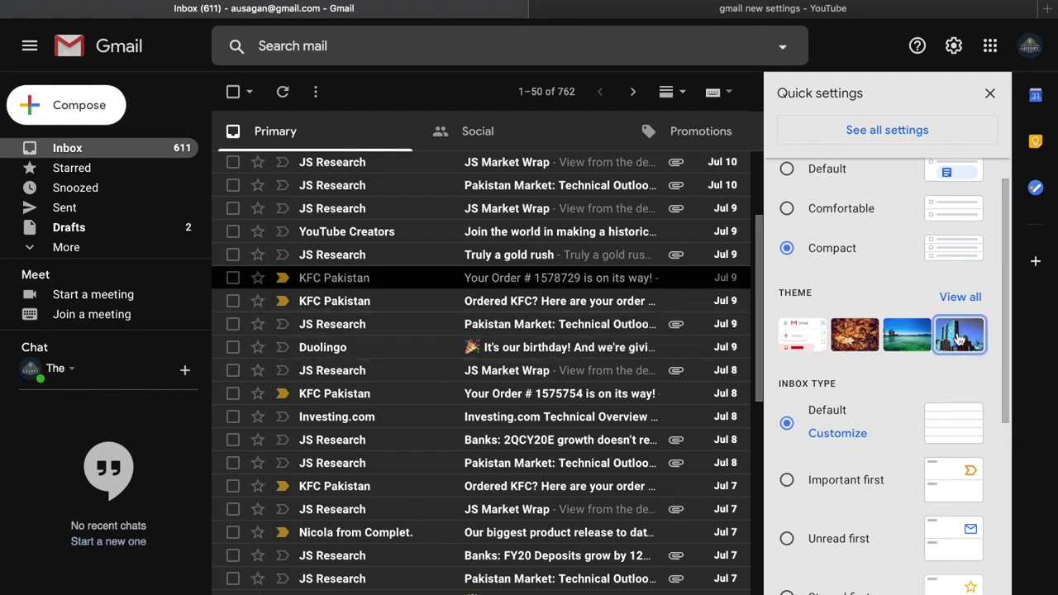
Step: Move down Quick settings to the Inbox type section, highlighting its heading
scroll(485, 347, down, 2)
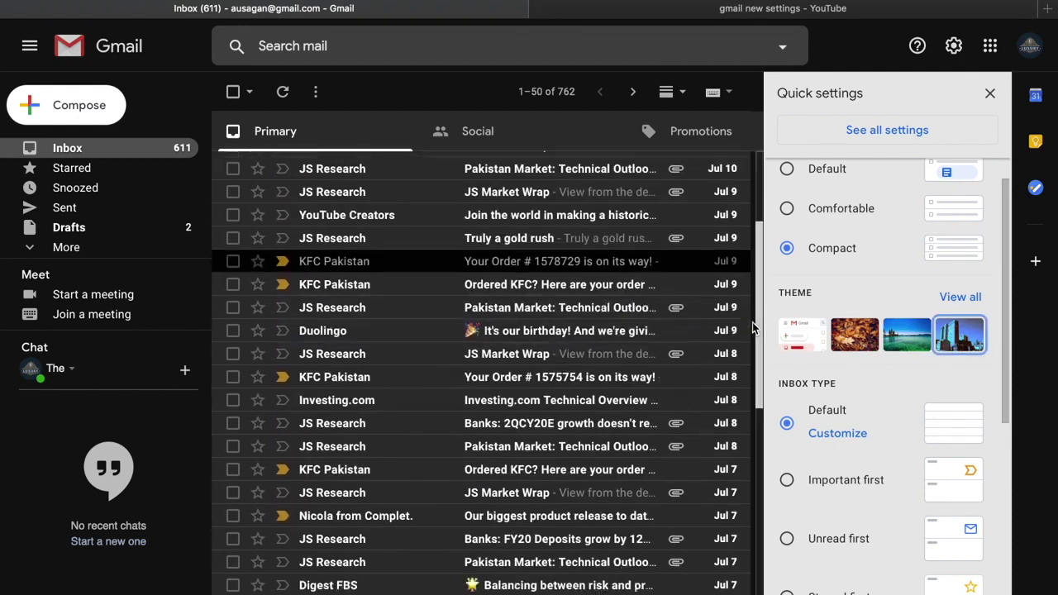
scroll(753, 328, down, 1)
scroll(918, 411, down, 3)
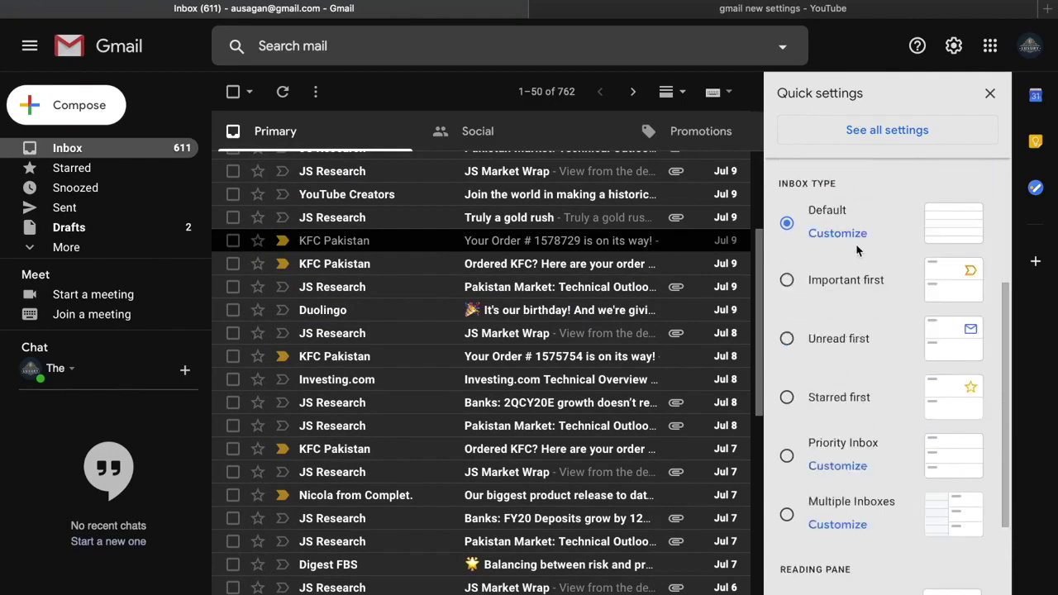
drag(842, 187, 800, 182)
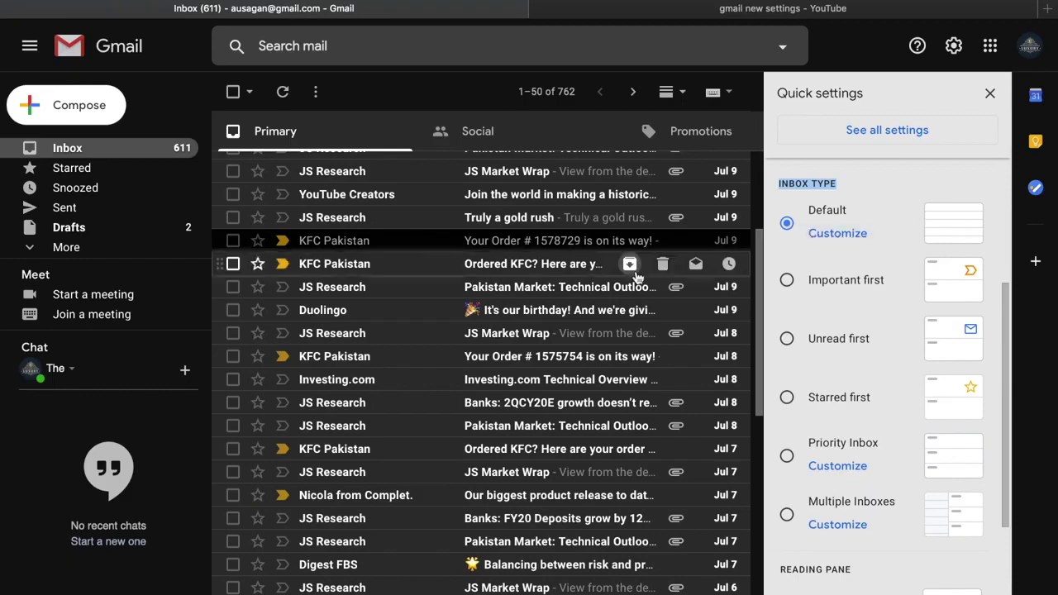
scroll(628, 268, up, 3)
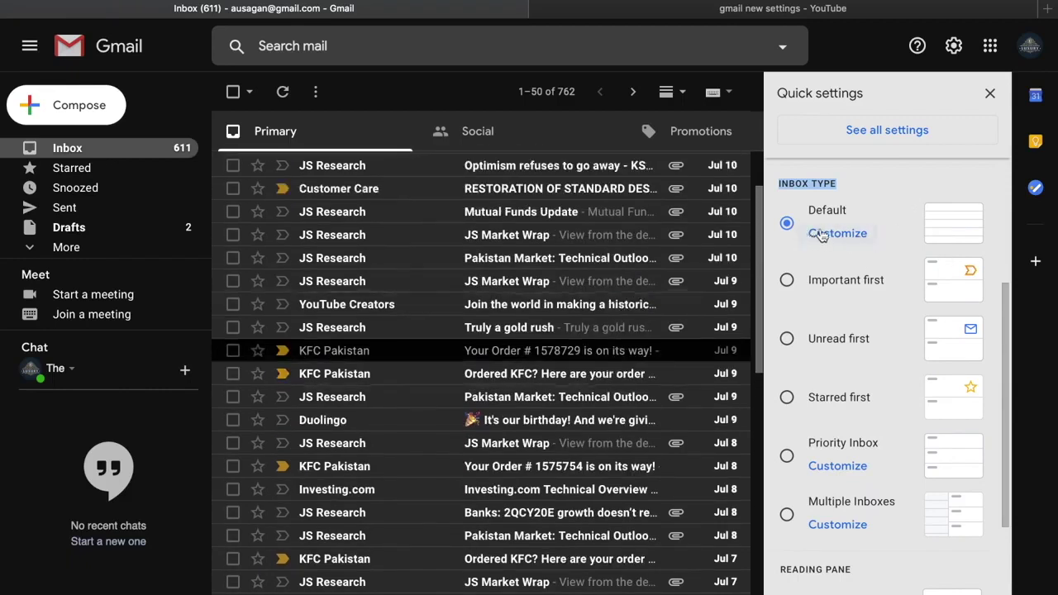
scroll(823, 307, down, 1)
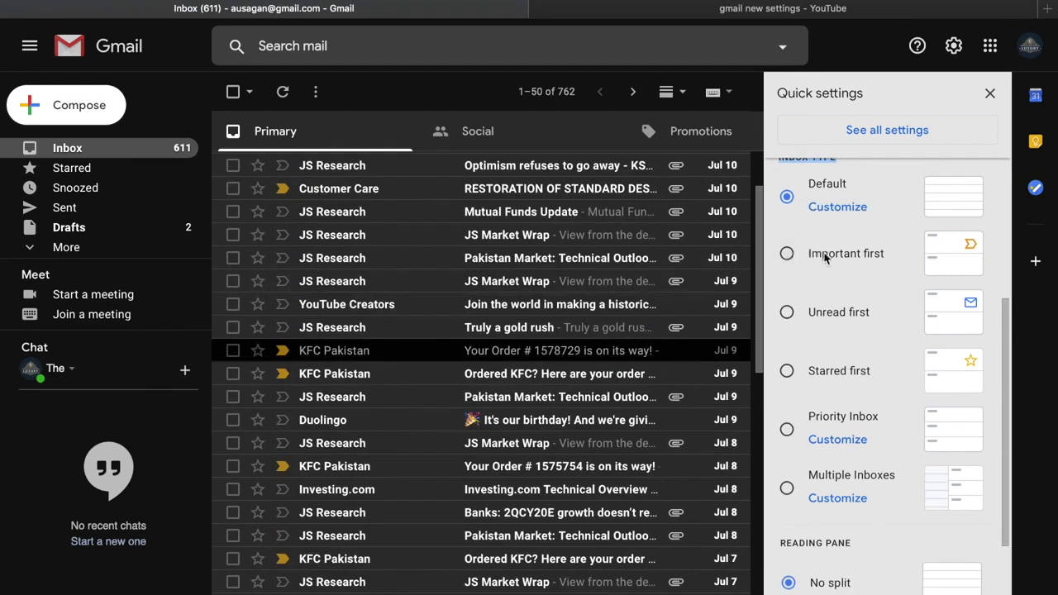
drag(892, 260, 810, 256)
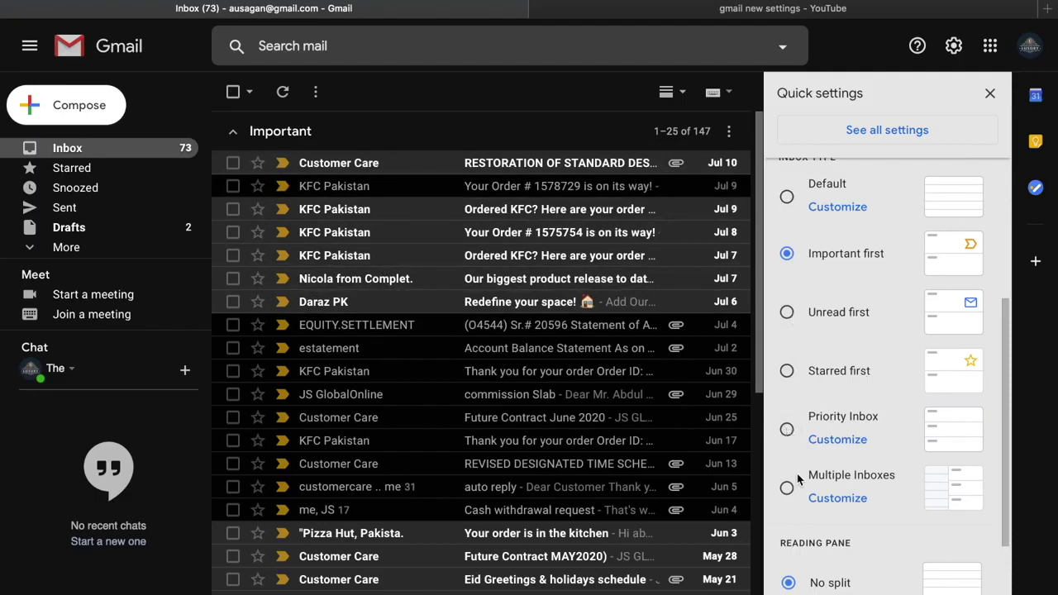
scroll(795, 478, down, 1)
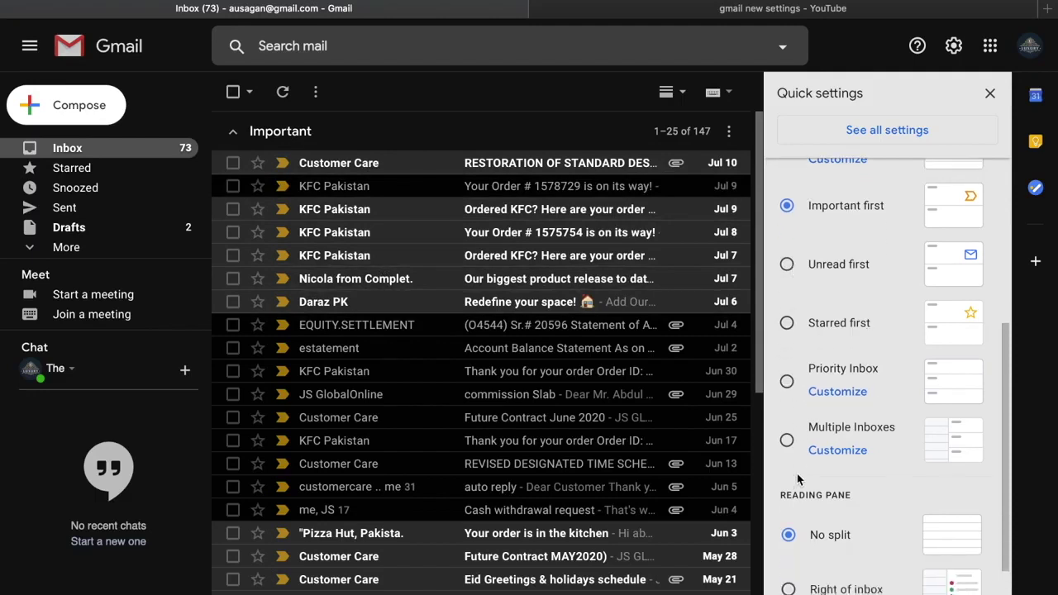
scroll(825, 428, down, 1)
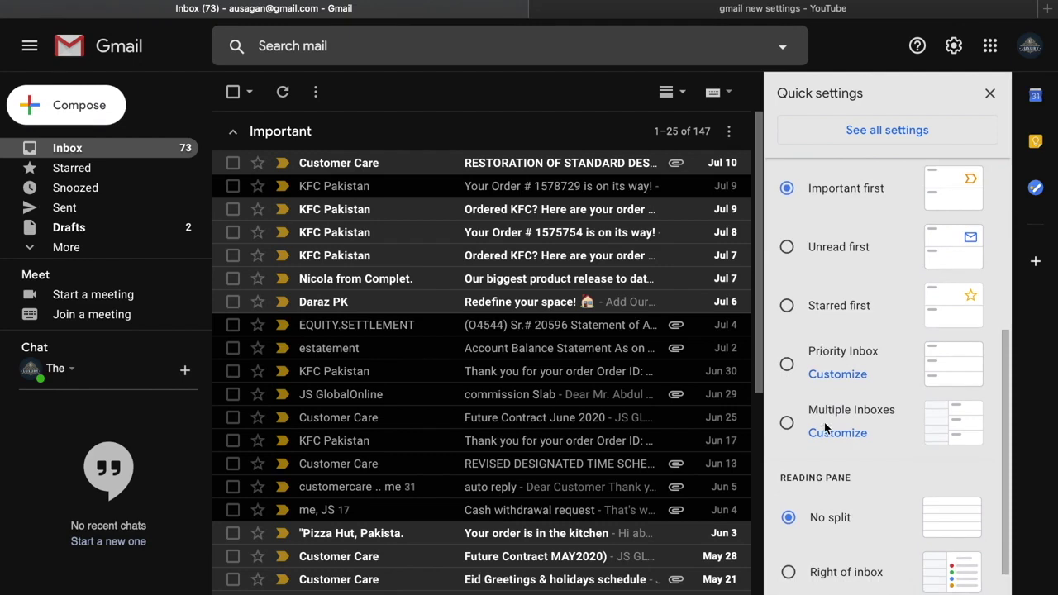
scroll(825, 427, down, 1)
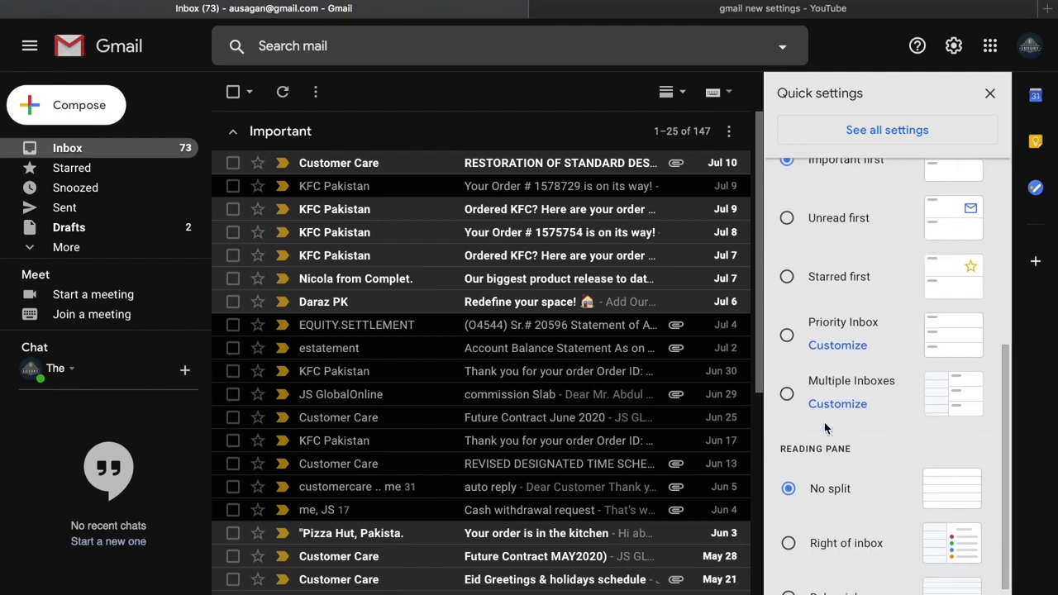
click(787, 394)
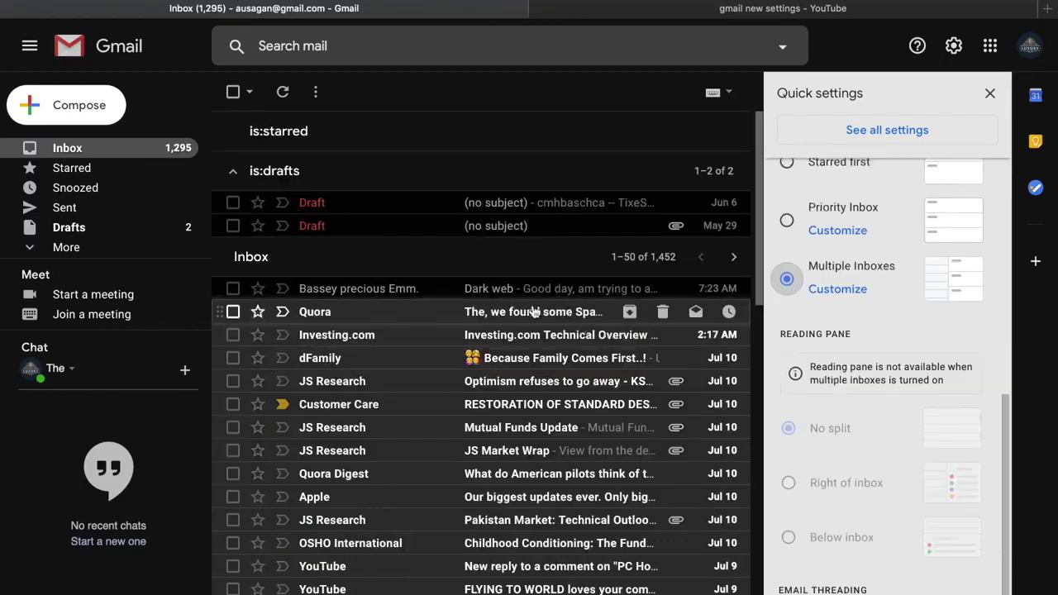
scroll(376, 314, down, 5)
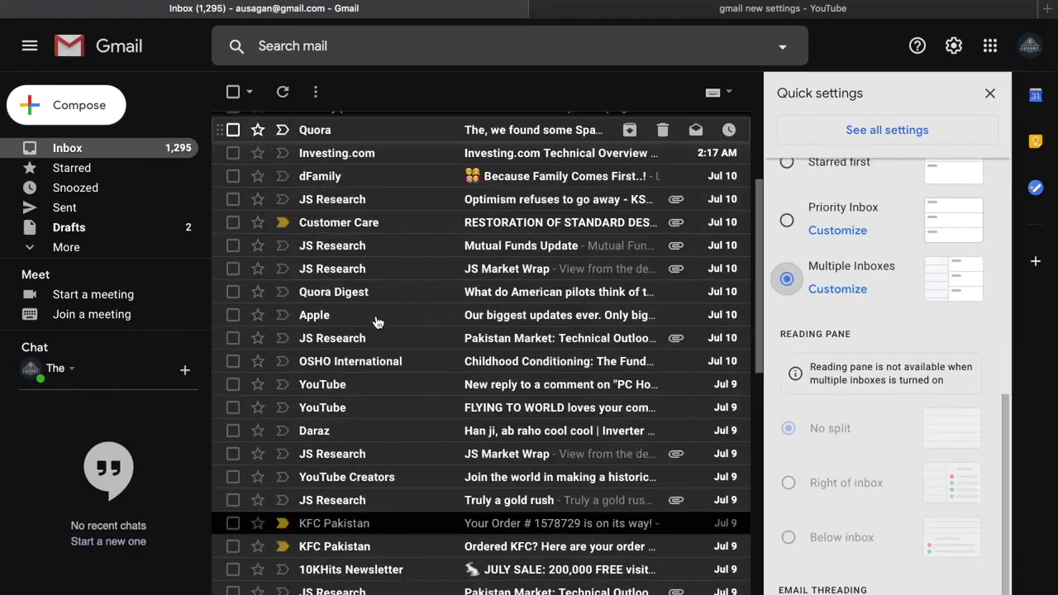
scroll(378, 321, up, 6)
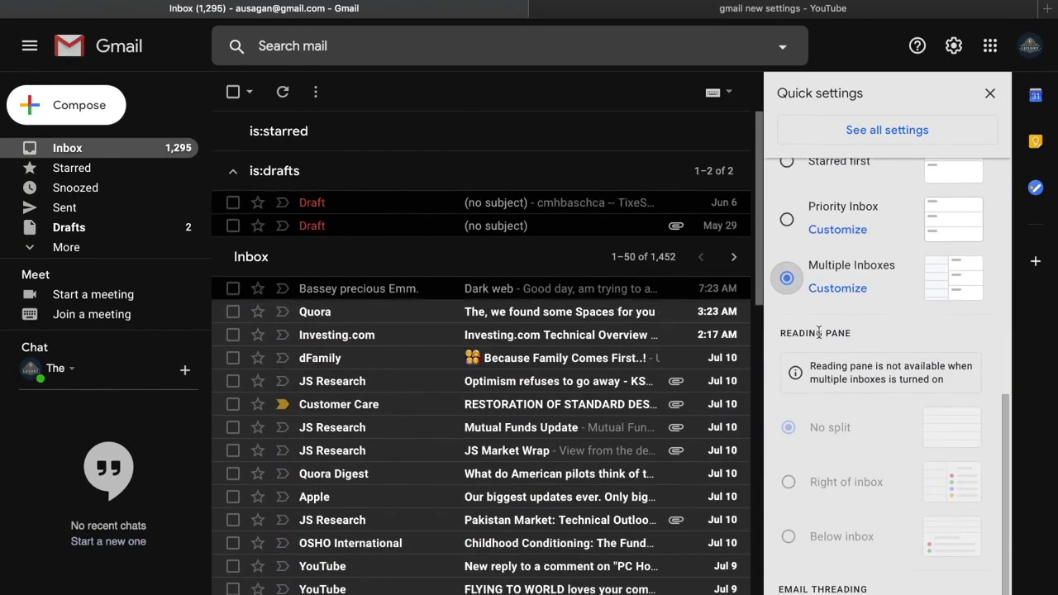
scroll(818, 330, up, 3)
scroll(806, 388, up, 2)
click(788, 390)
scroll(793, 397, down, 5)
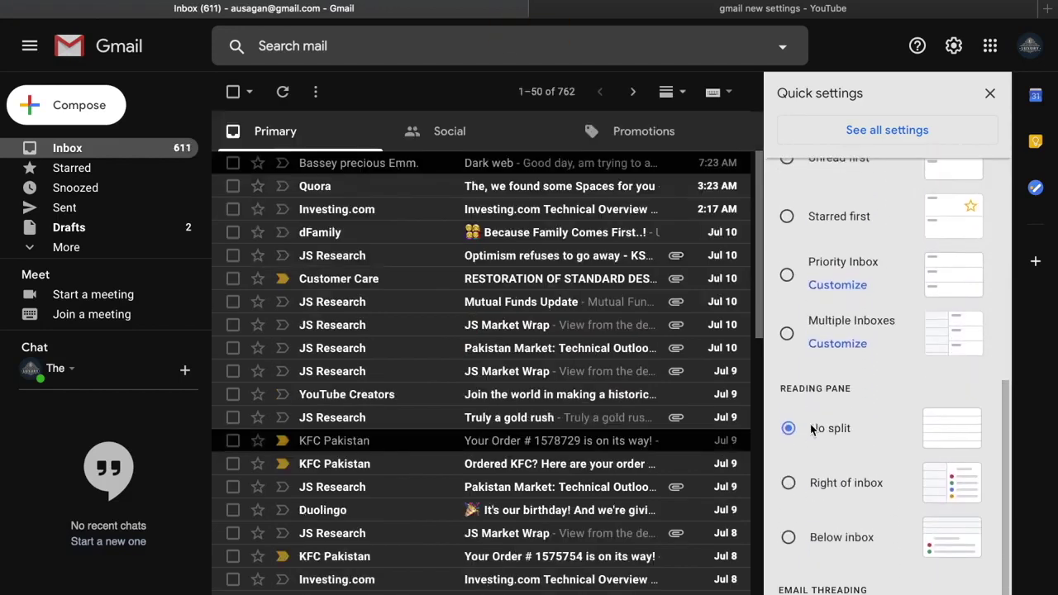
drag(860, 400, 782, 390)
click(852, 397)
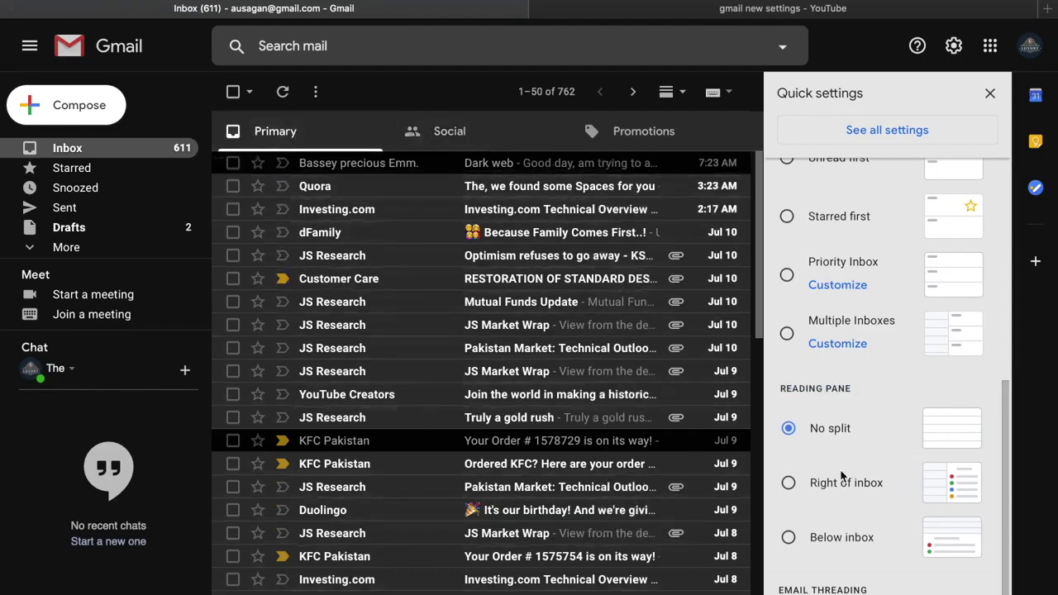
click(789, 484)
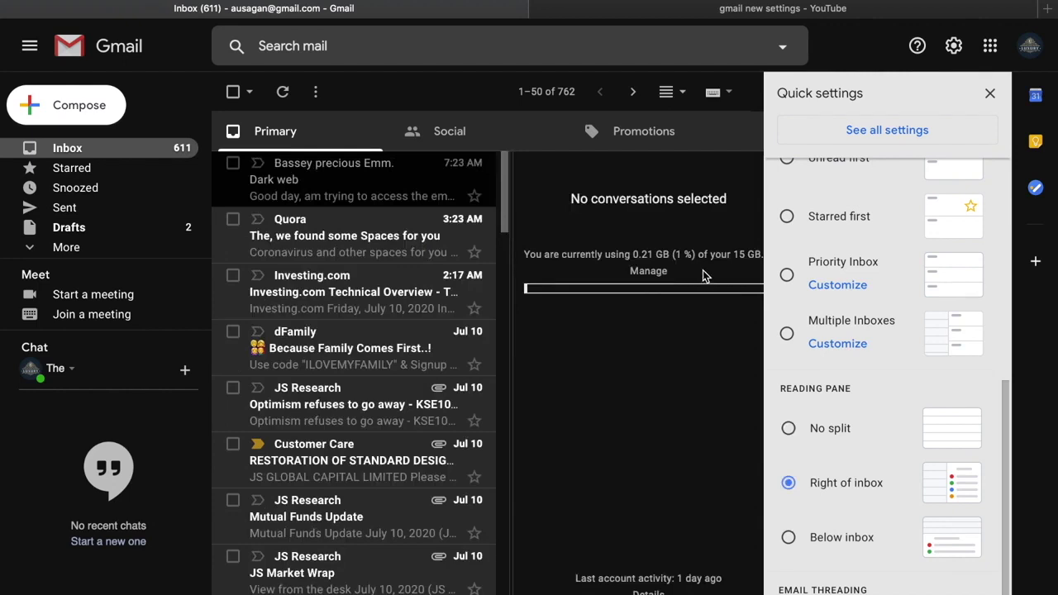
drag(527, 254, 681, 256)
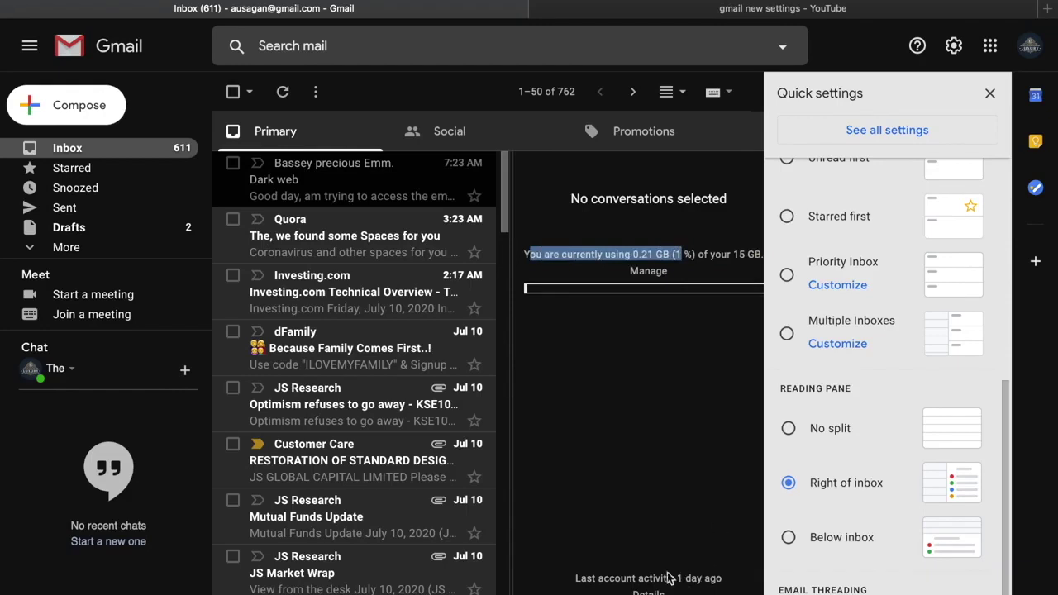
click(823, 539)
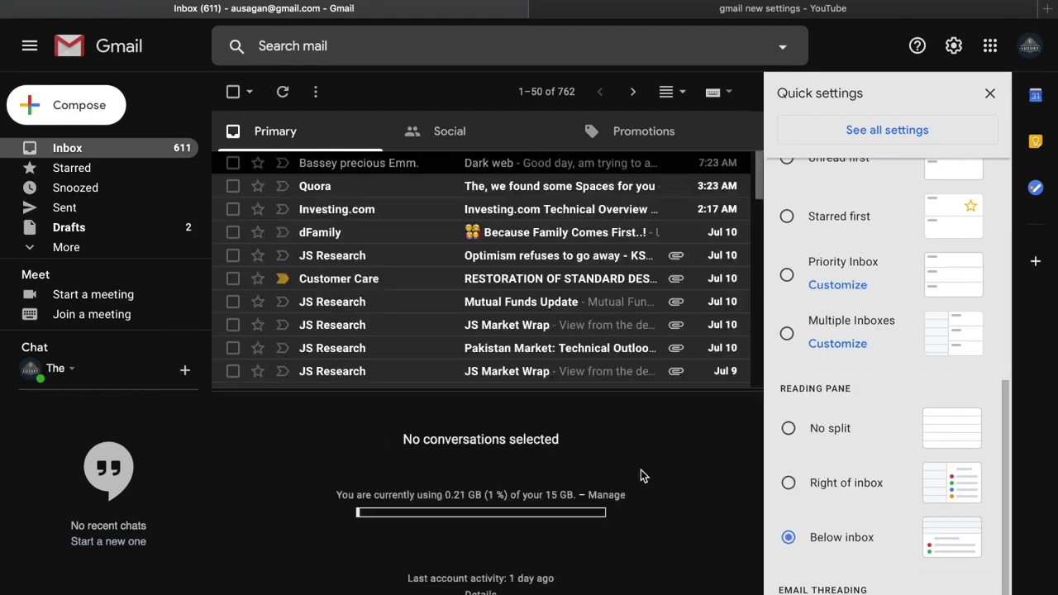
click(789, 428)
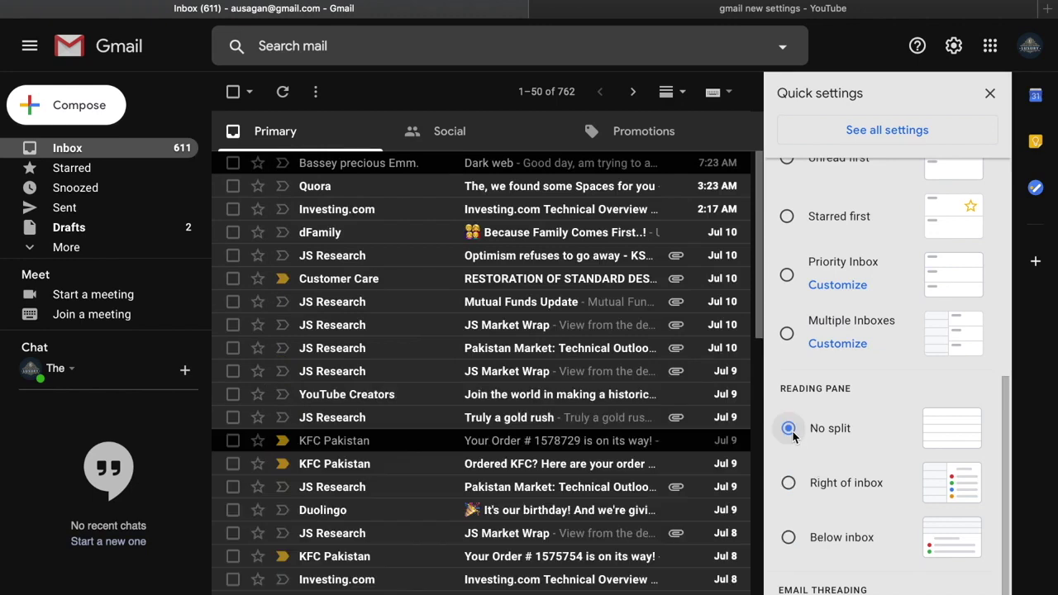
scroll(791, 438, up, 2)
scroll(791, 438, up, 4)
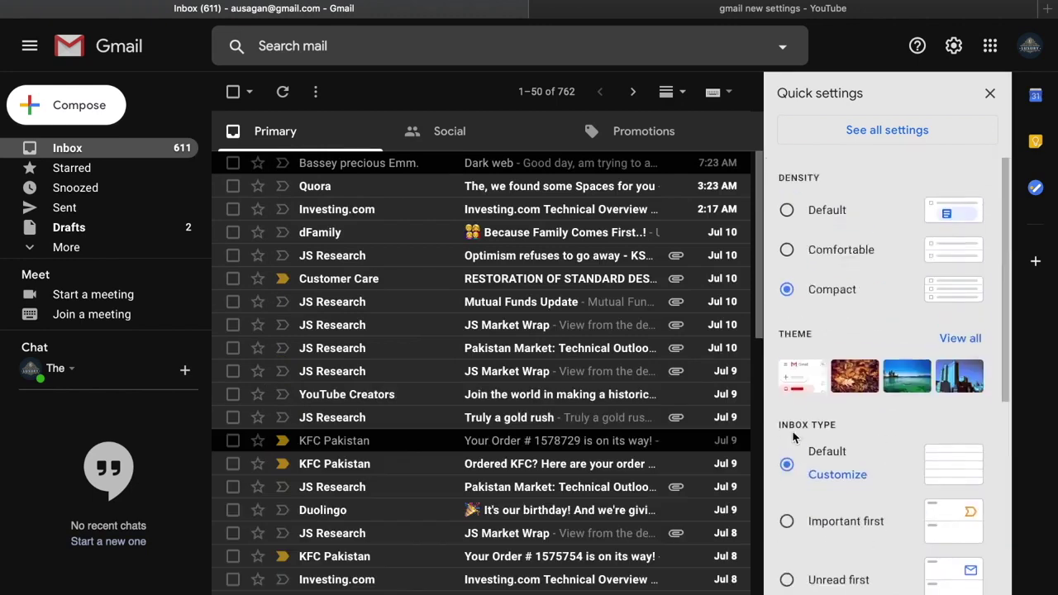